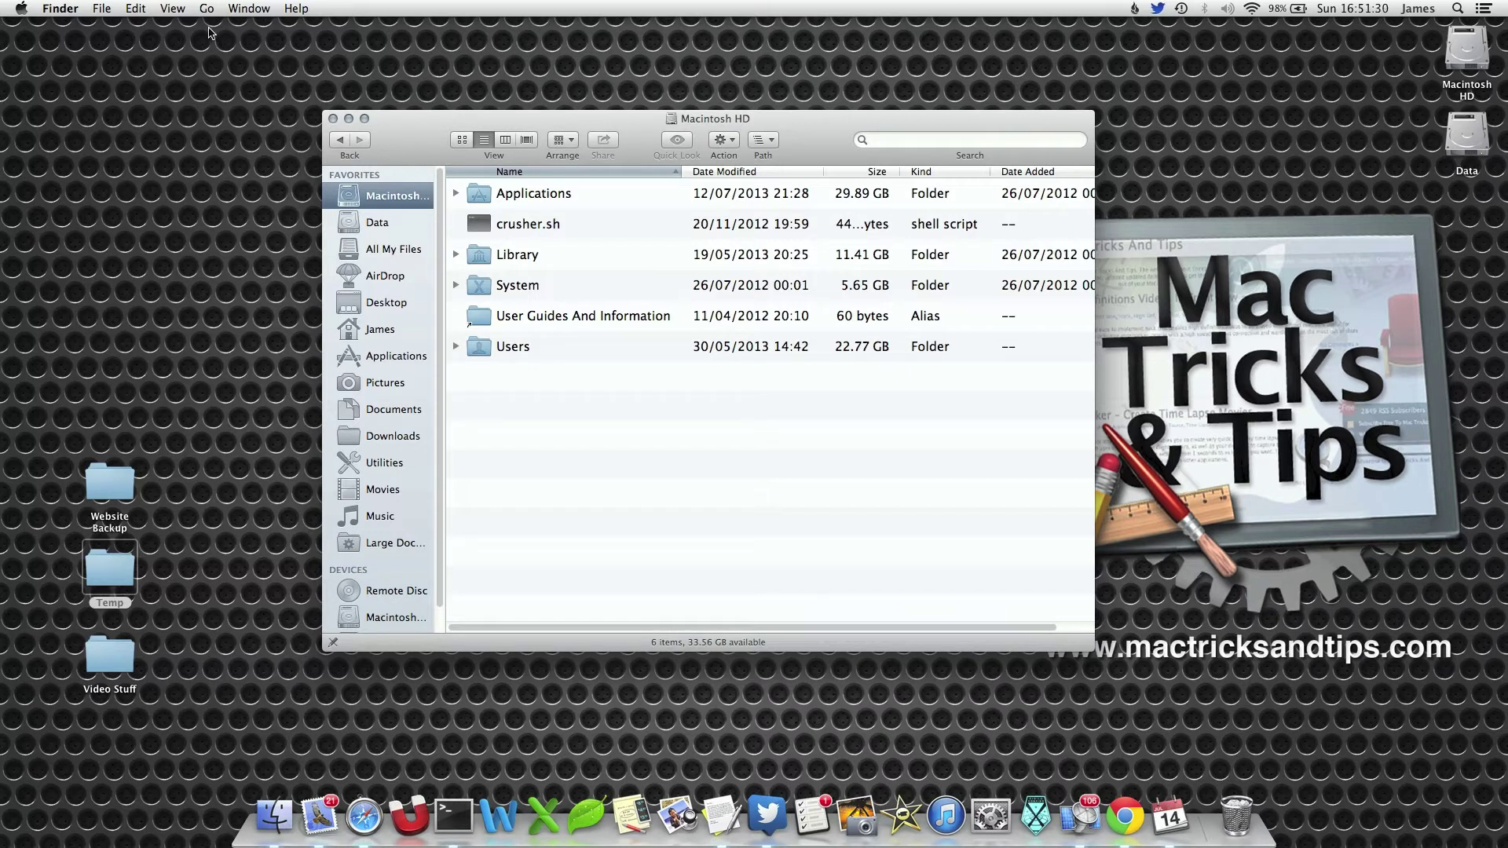
# Go to ~/Library/Application Support/iLifeAssetManagement using Go to Folder.
pyautogui.click(205, 9)
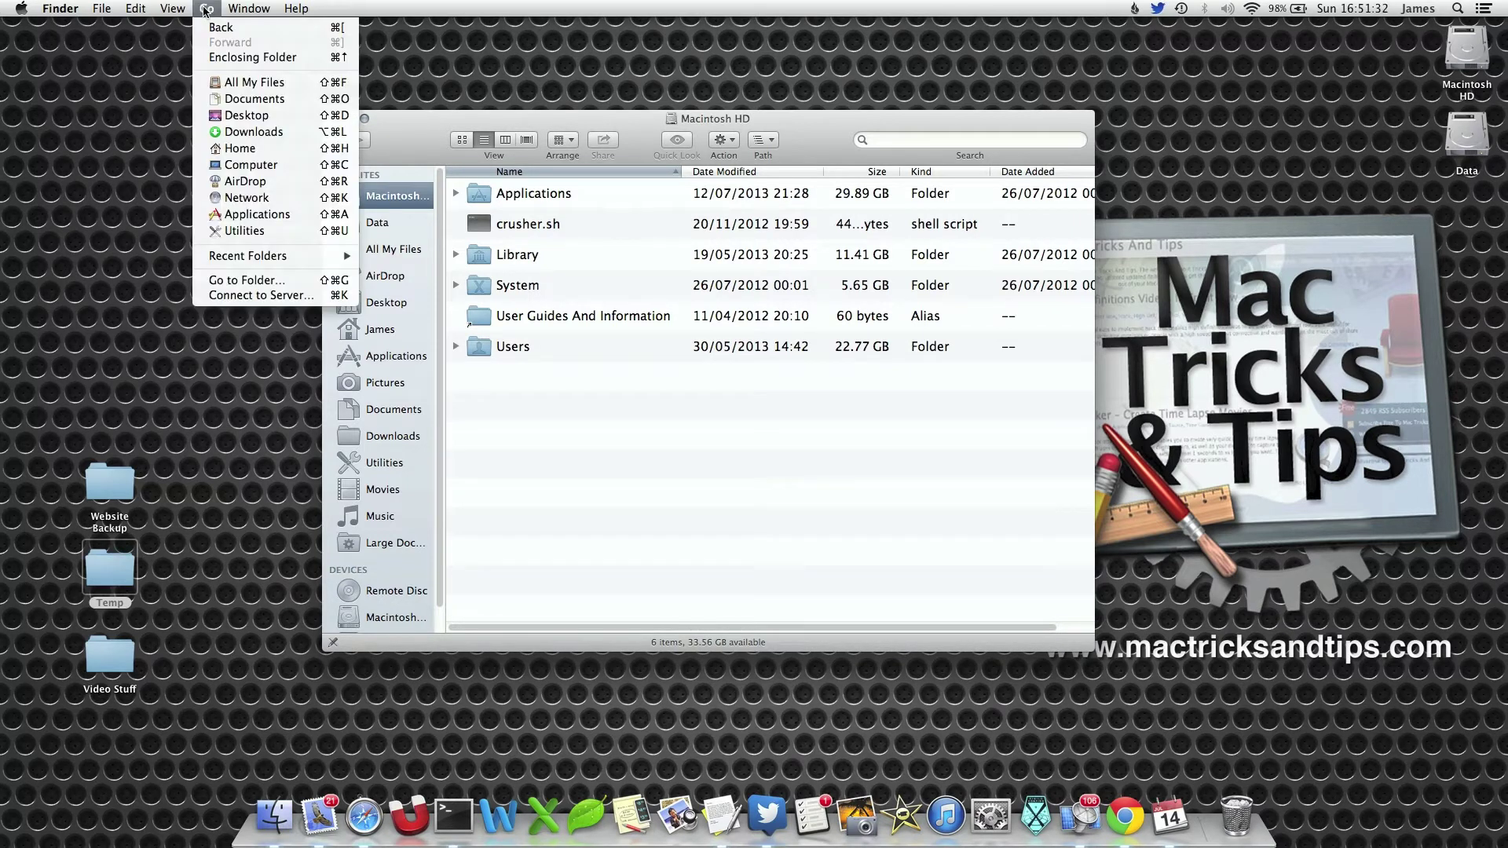
pyautogui.click(270, 281)
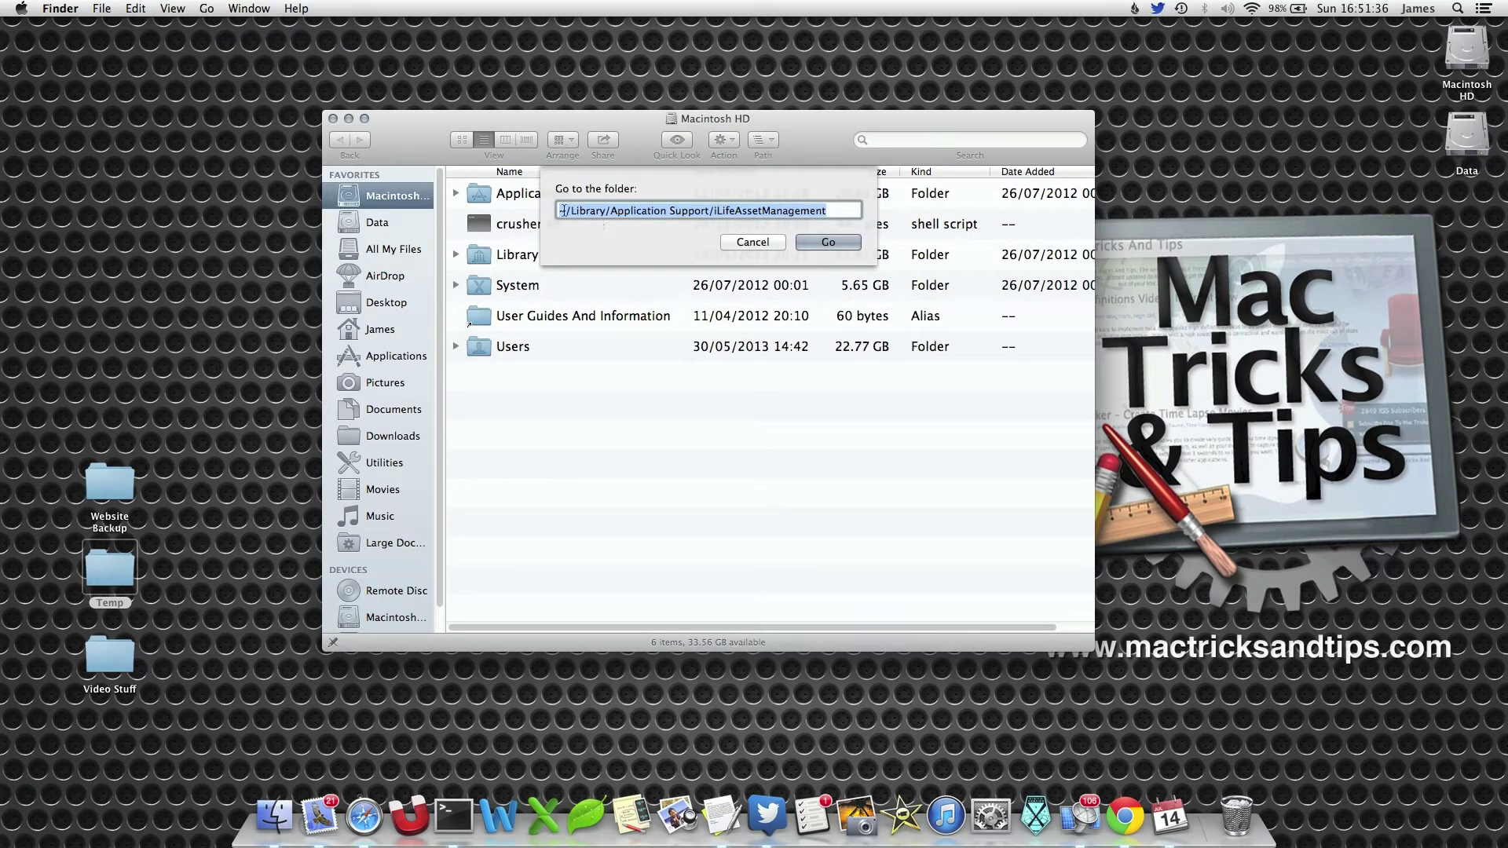
pyautogui.click(563, 211)
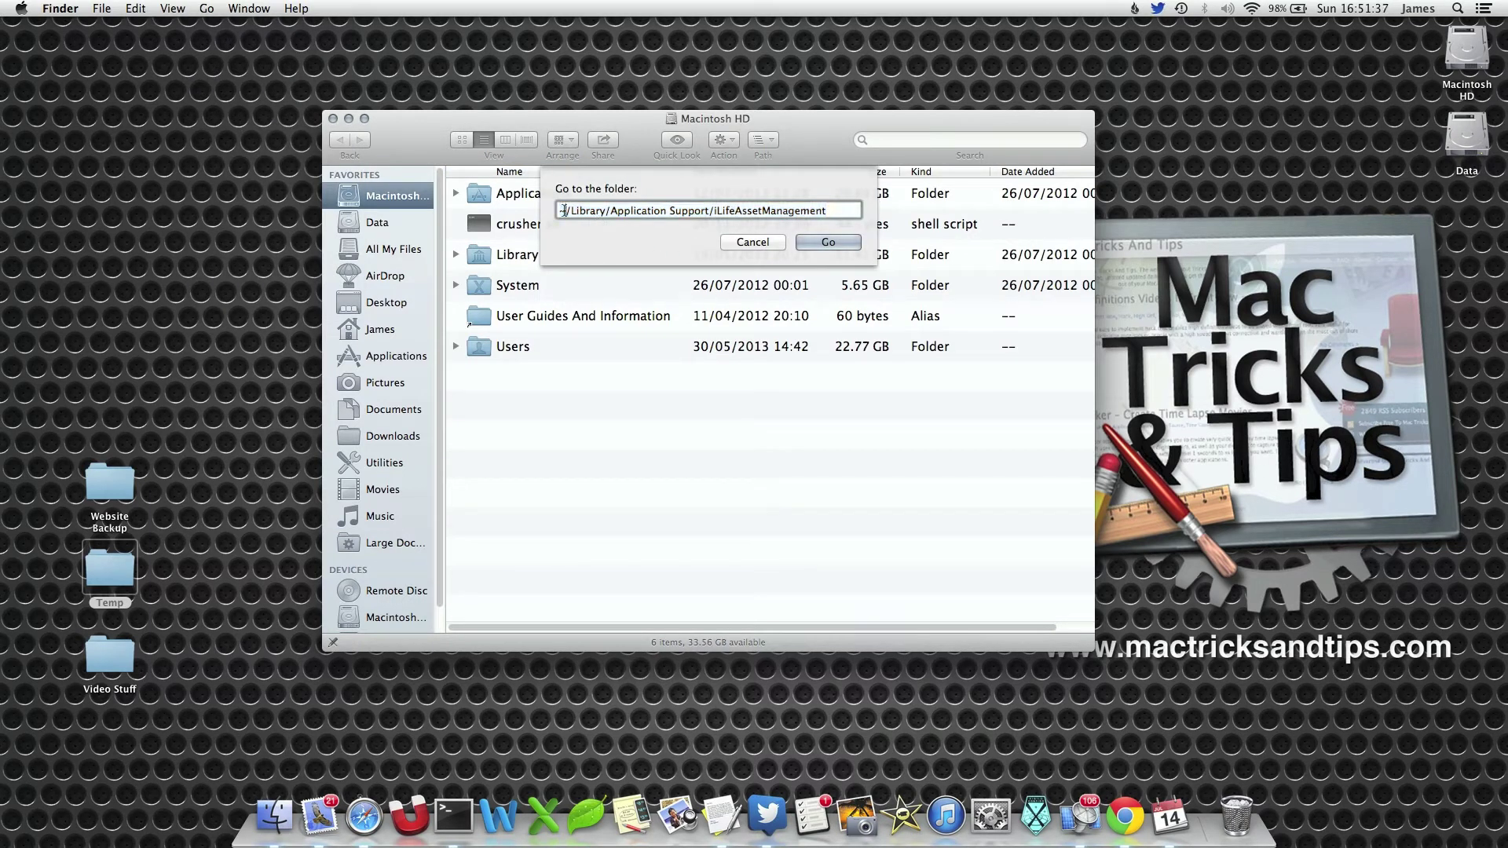
pyautogui.click(826, 243)
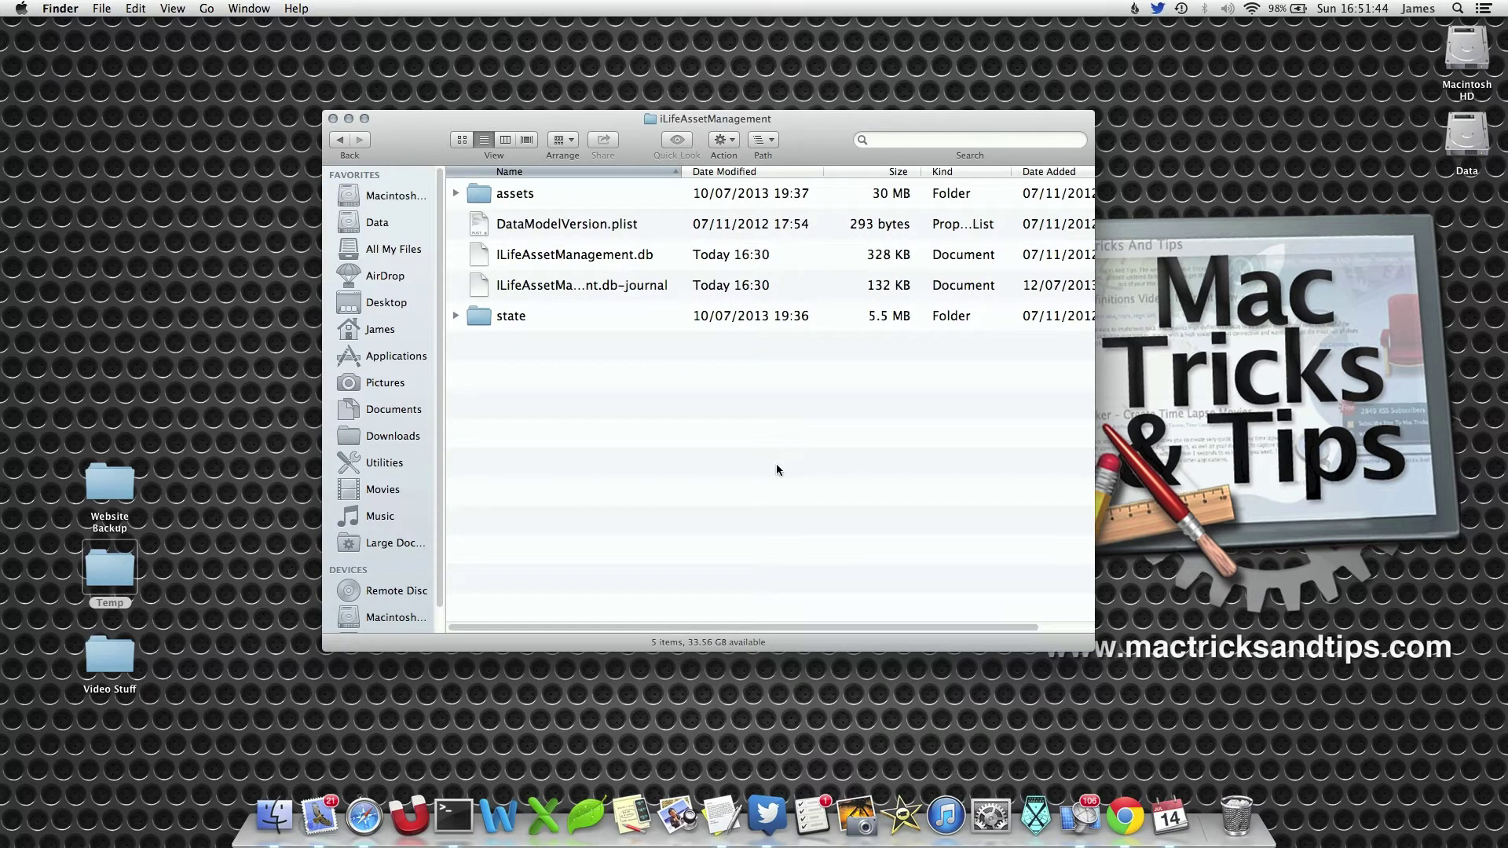
# Open assets then sub, and select all ten hash-named cache folders before deselecting them.
pyautogui.doubleClick(548, 201)
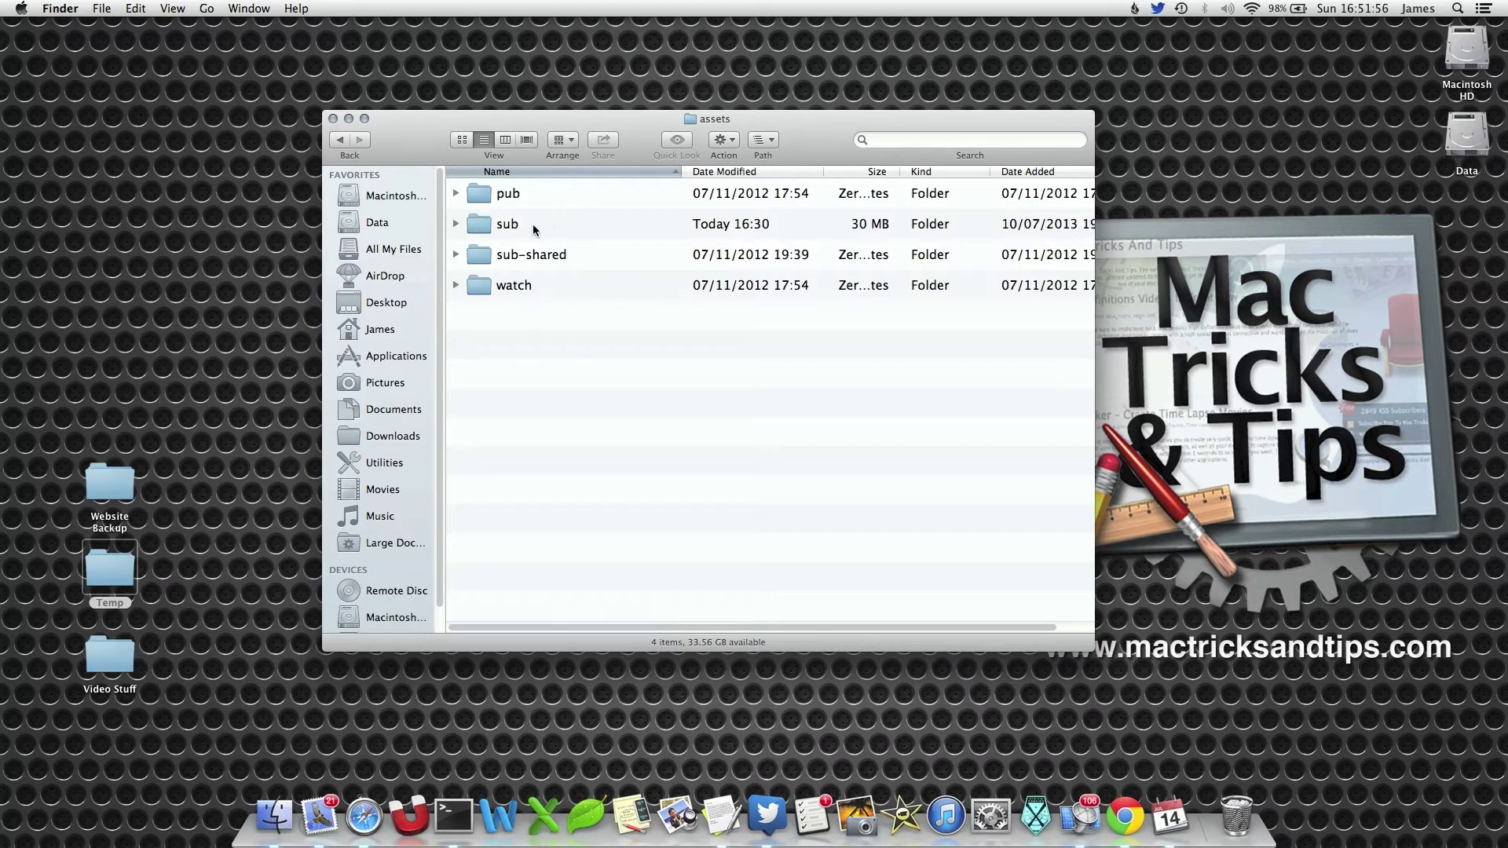
pyautogui.doubleClick(533, 223)
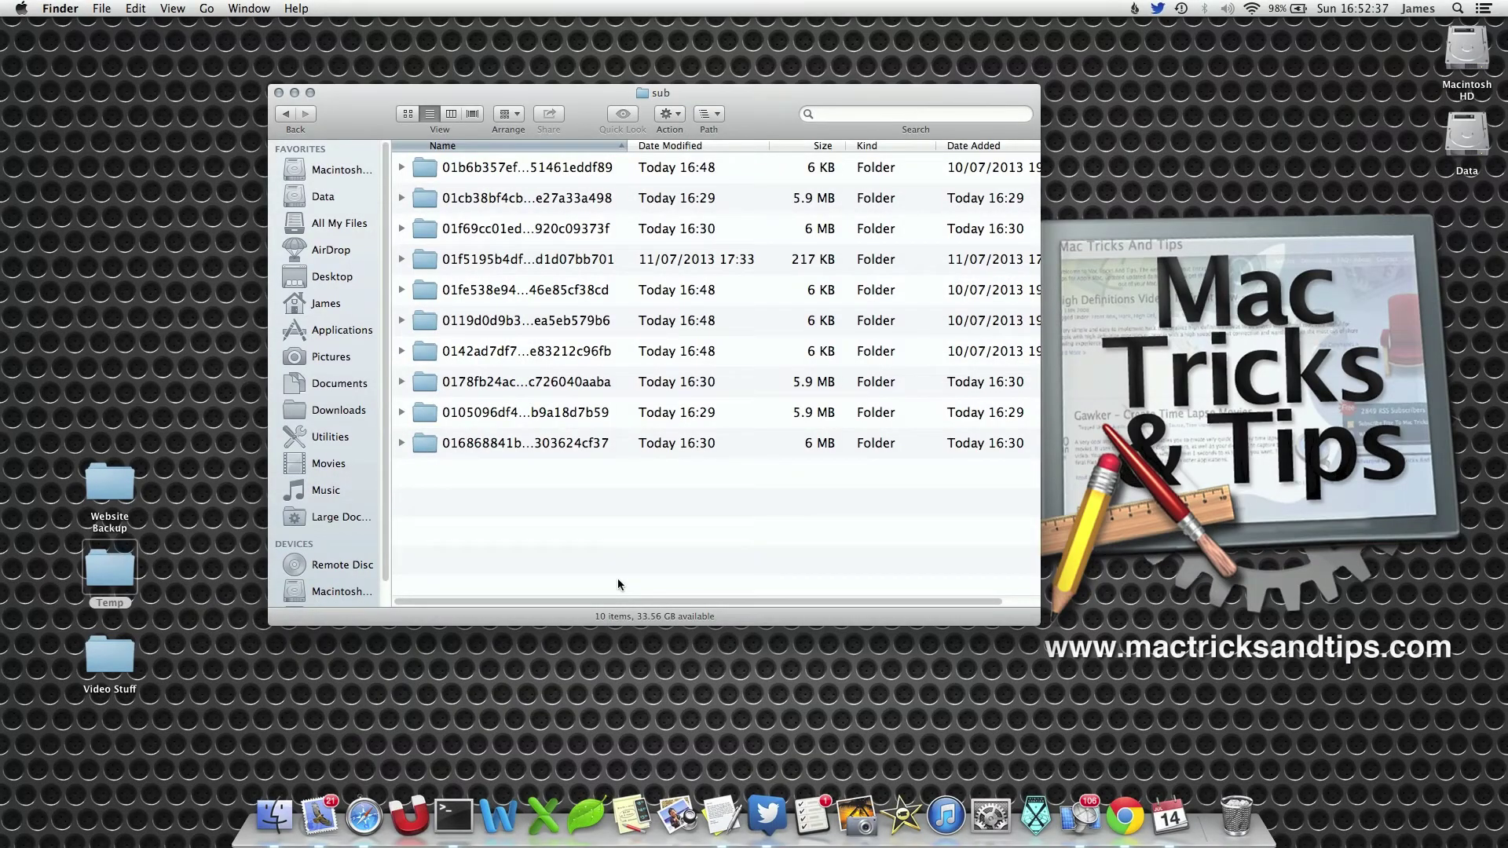
pyautogui.press('super+a')
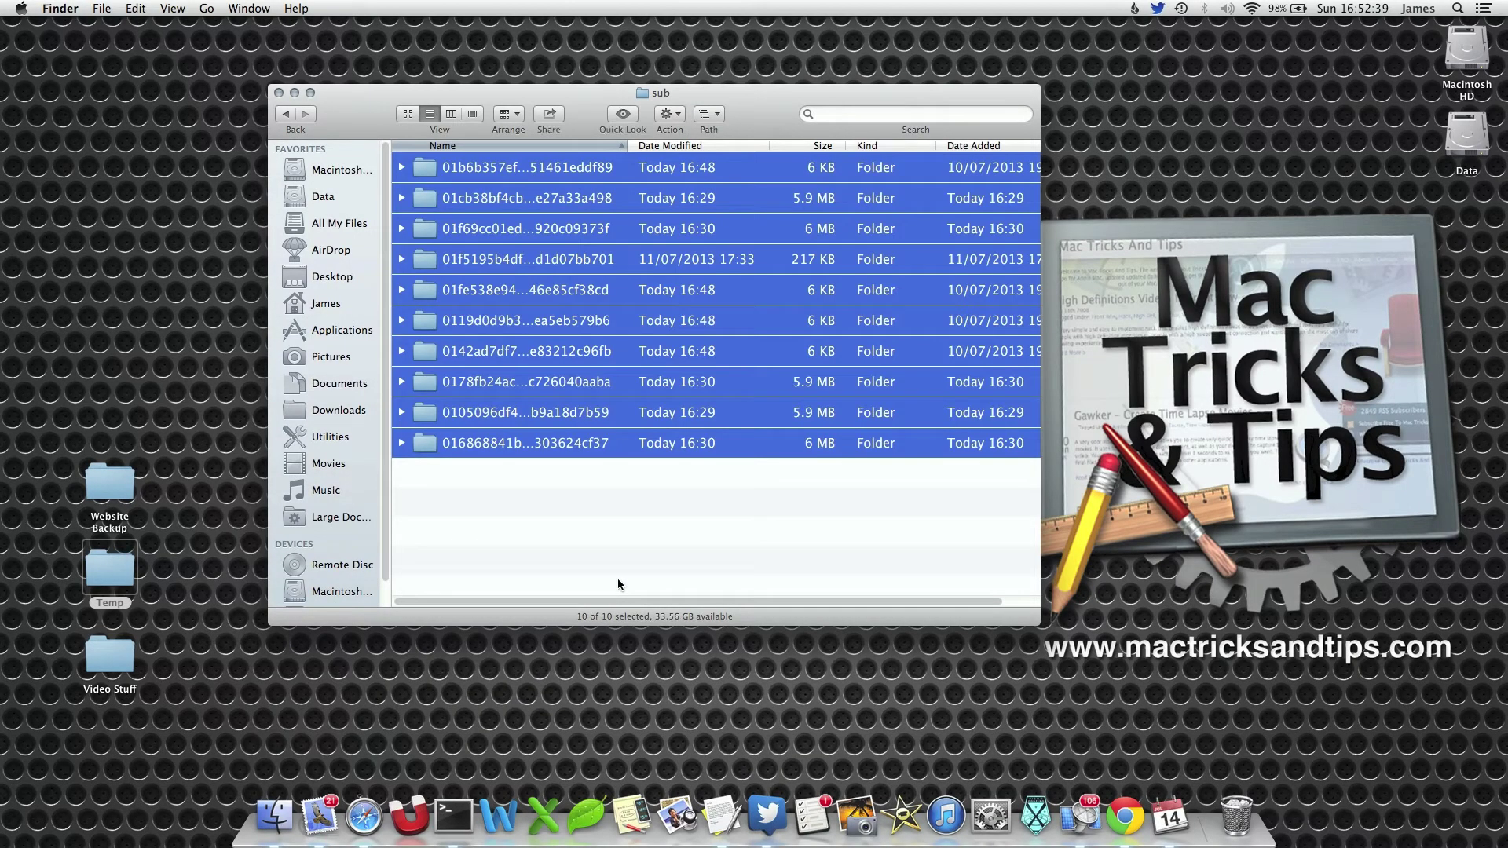
pyautogui.click(612, 572)
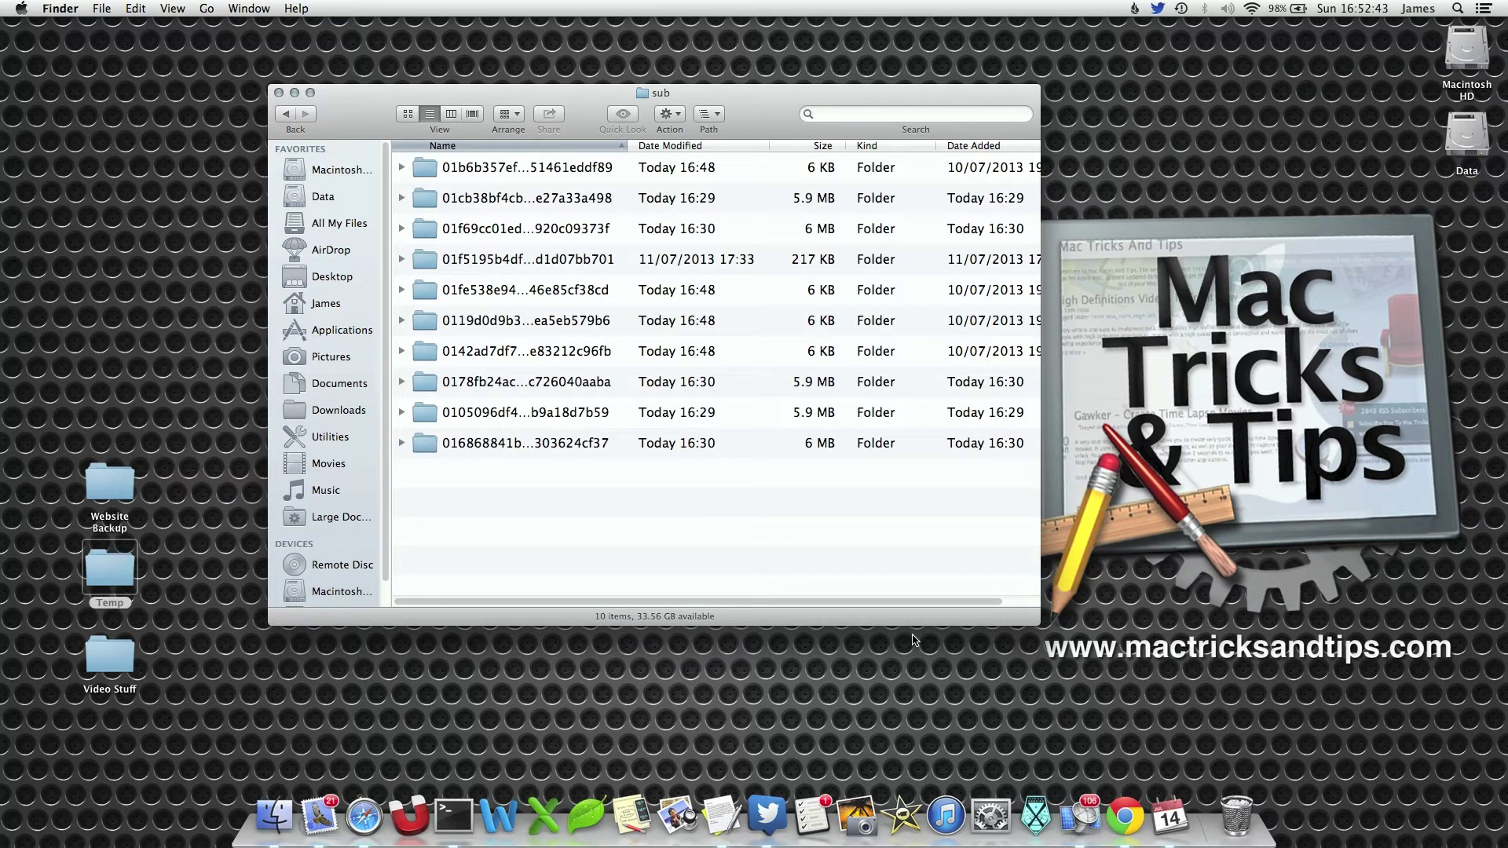
# Launch System Preferences, go to iCloud, and show the Photo Stream Options sheet.
pyautogui.click(996, 809)
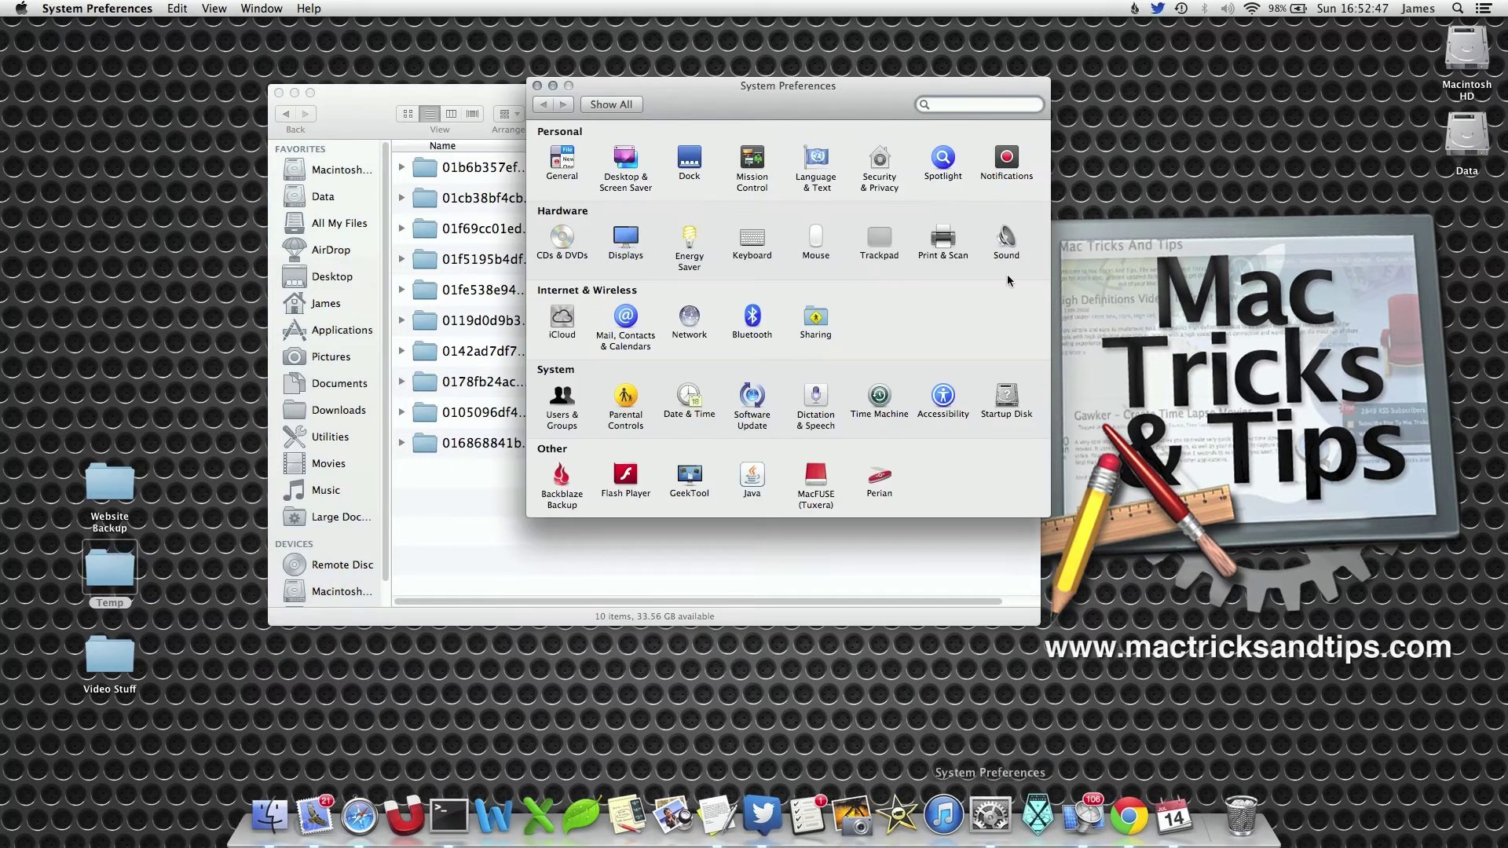
pyautogui.moveTo(851, 100); pyautogui.dragTo(1034, 205)
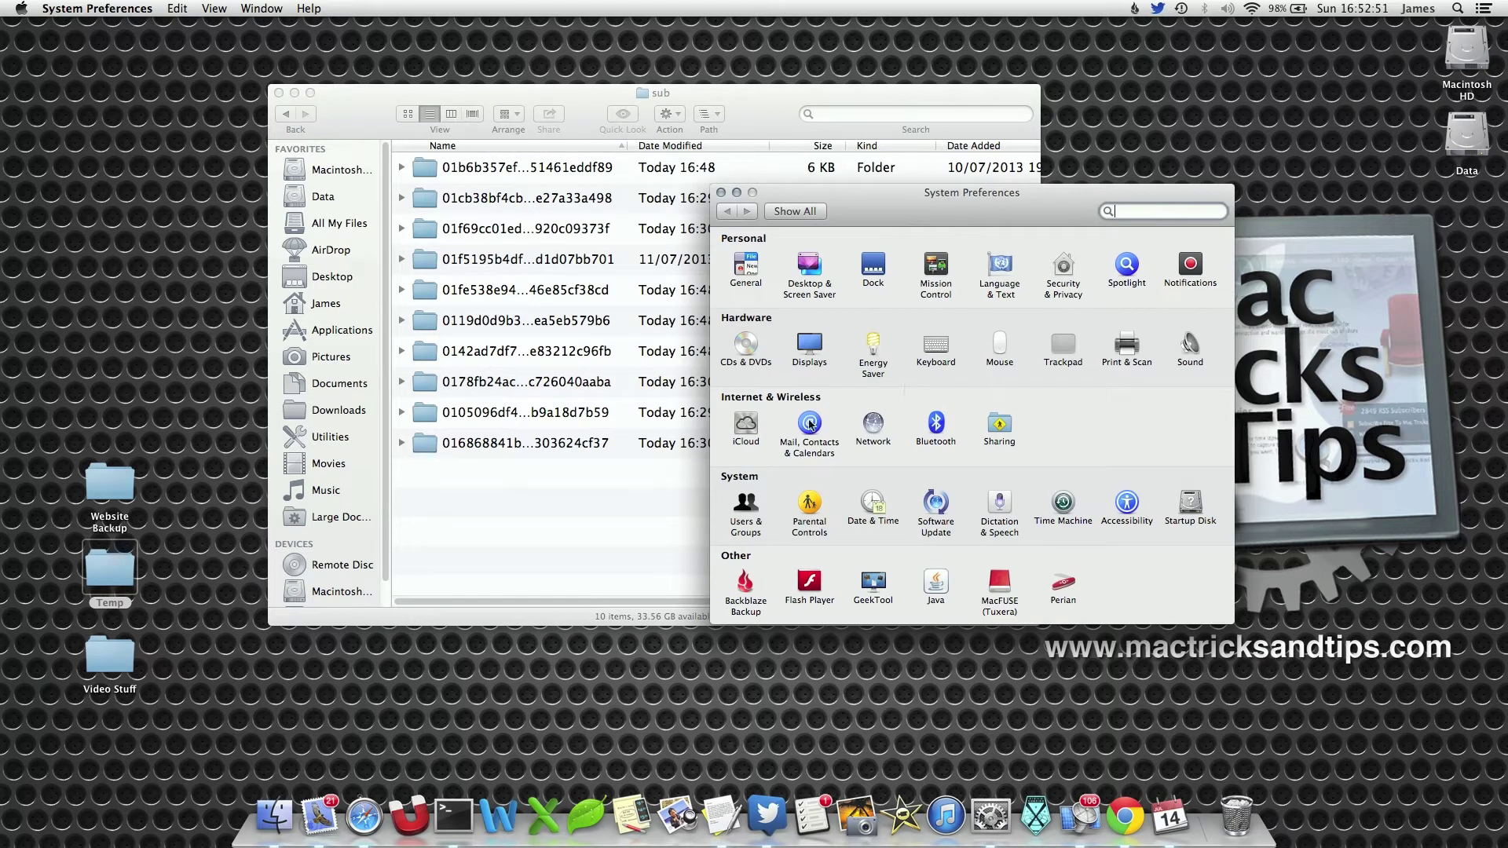
pyautogui.click(745, 426)
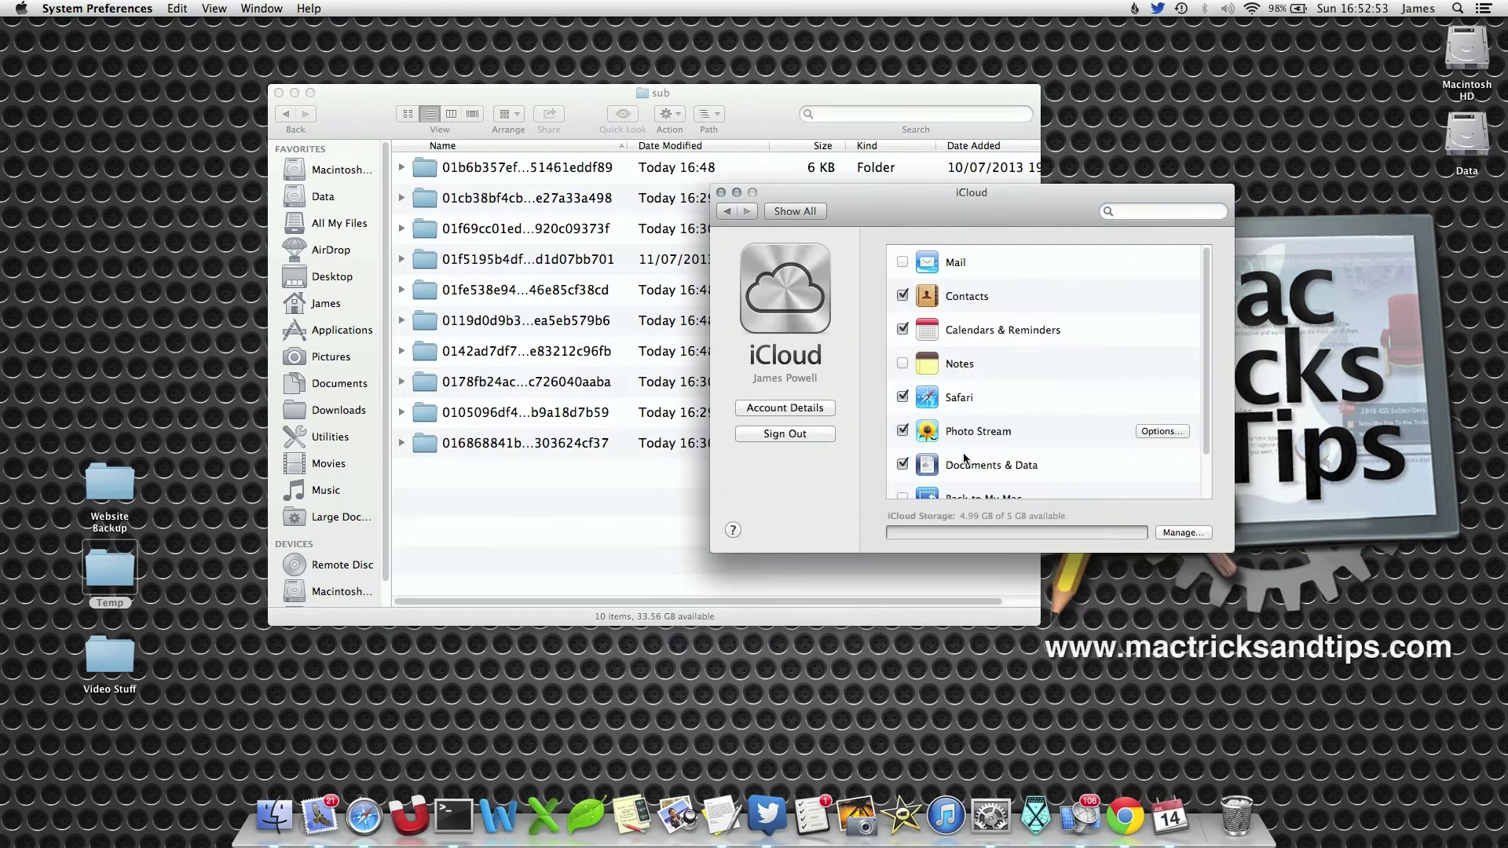
pyautogui.scroll(-2, 1049, 385)
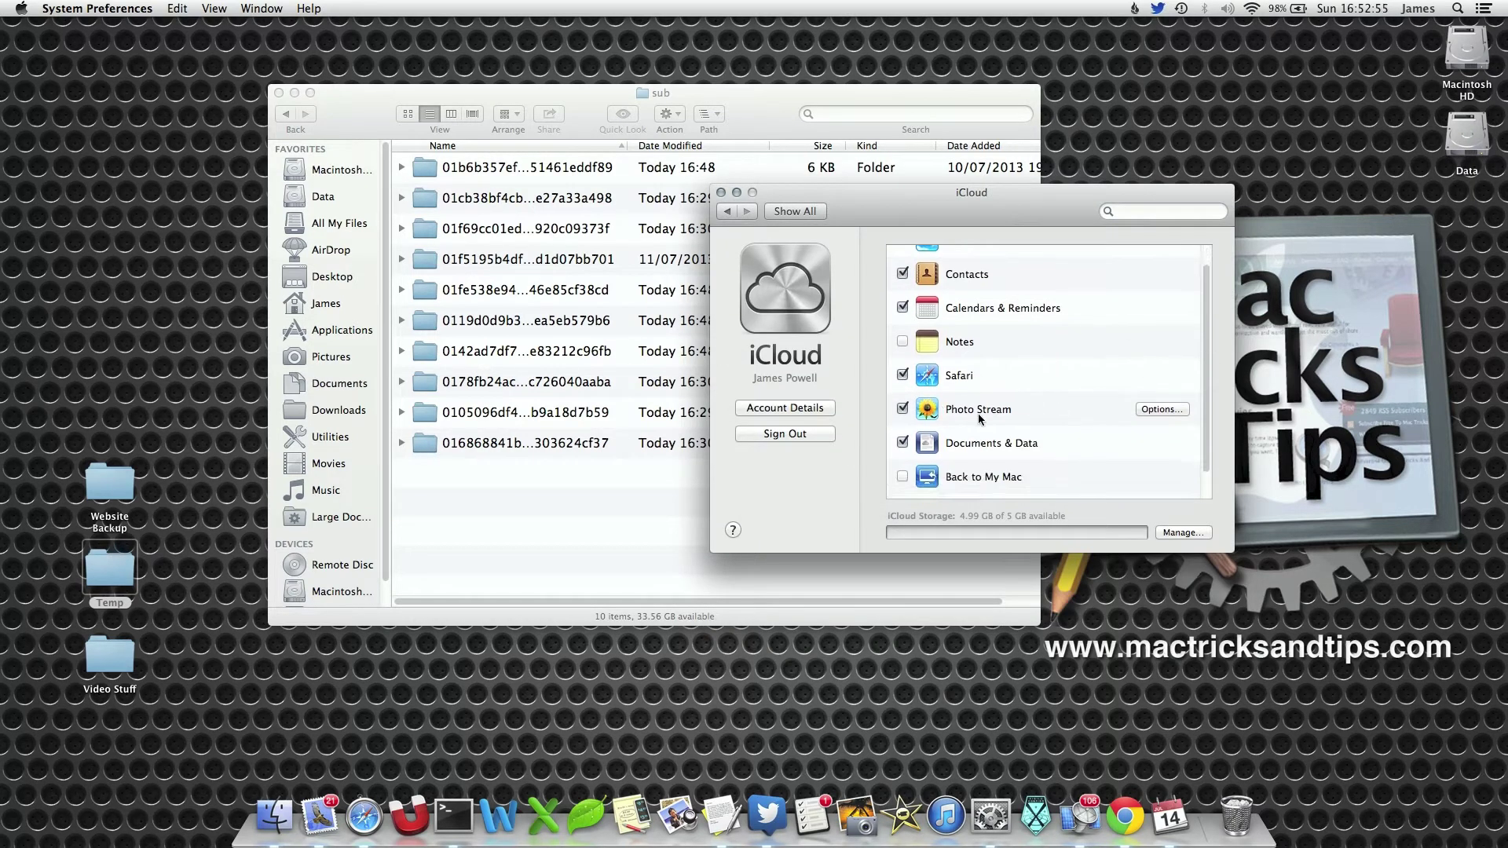
pyautogui.click(1153, 408)
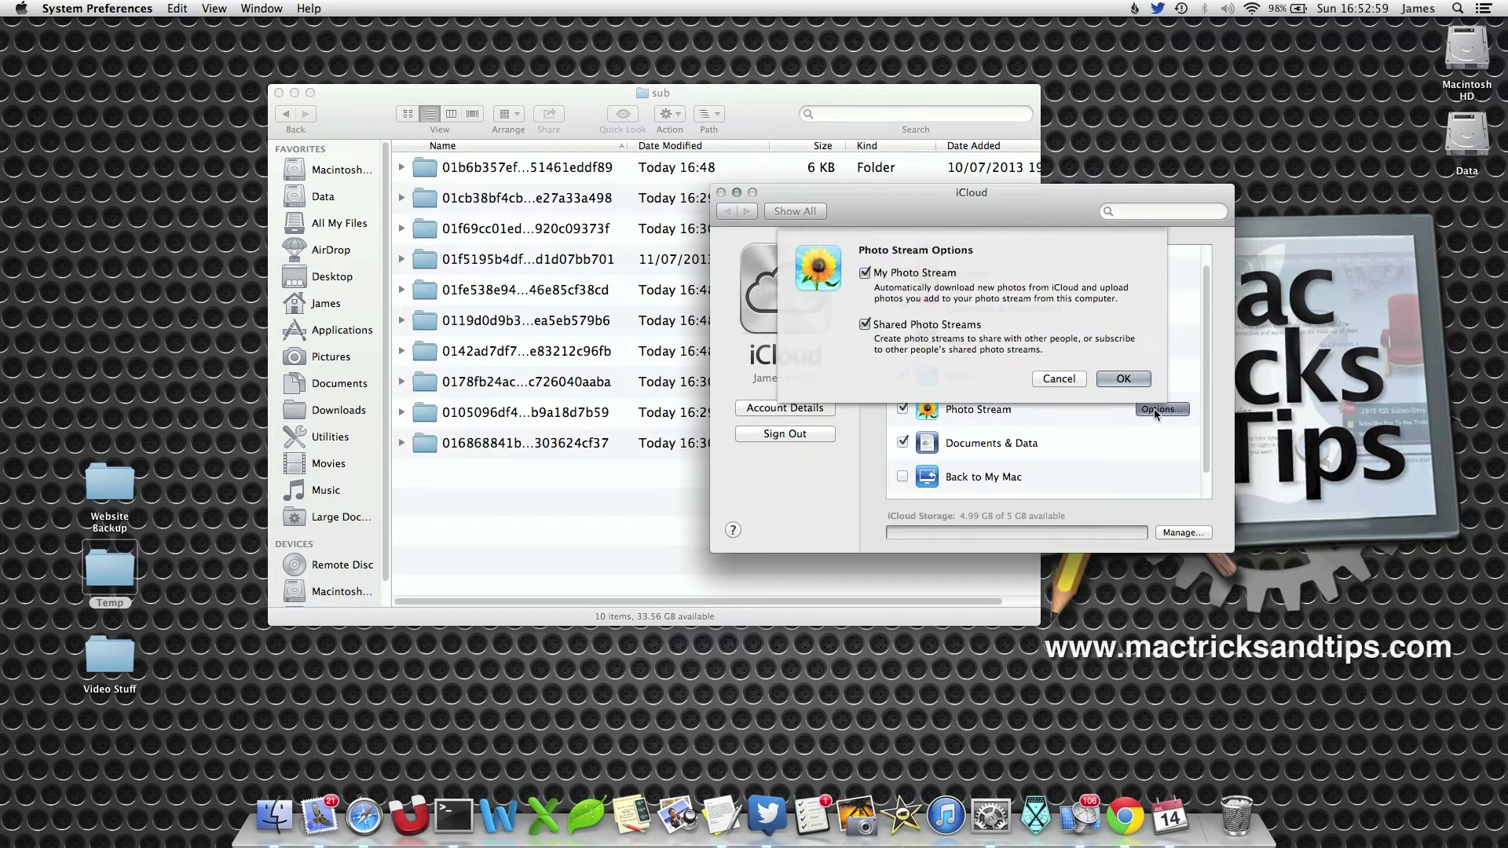
# Uncheck My Photo Stream and confirm Turn Off Photo Stream.
pyautogui.click(864, 274)
pyautogui.click(1123, 380)
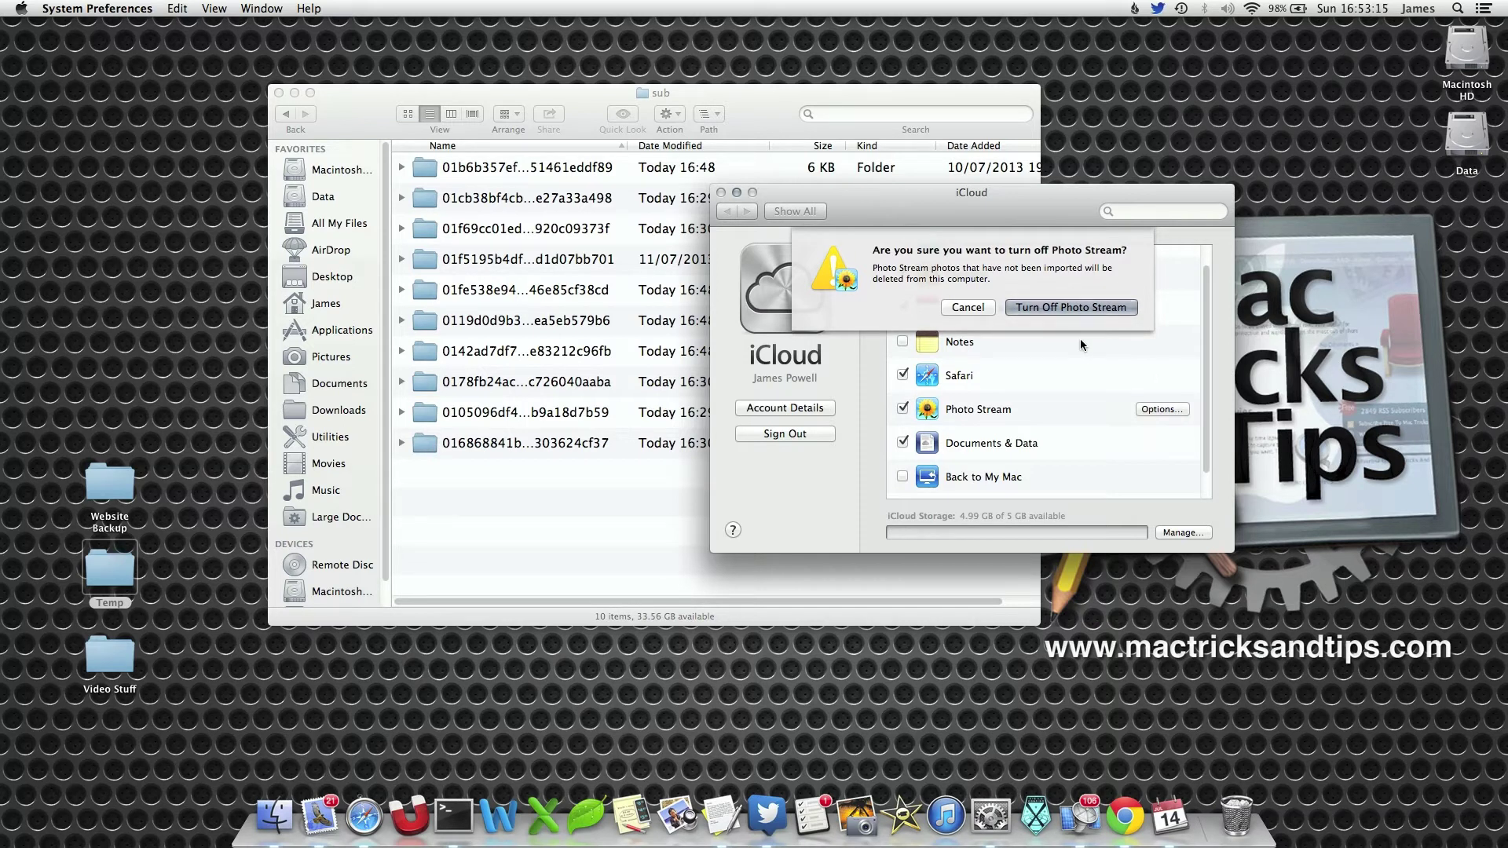
pyautogui.click(1044, 305)
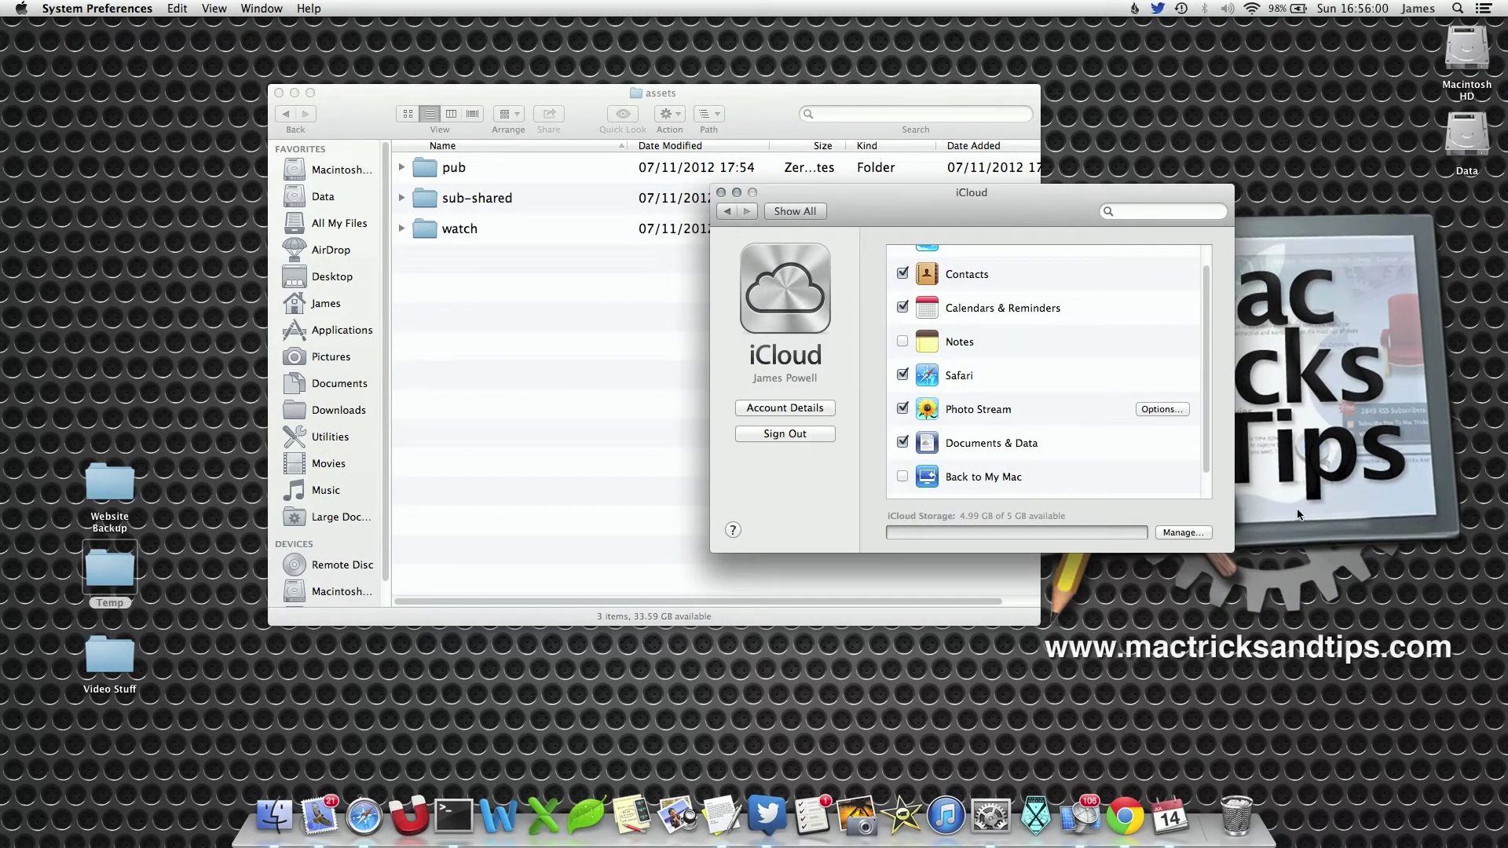
# Re-check My Photo Stream in the Photo Stream Options sheet and confirm with OK.
pyautogui.click(1162, 409)
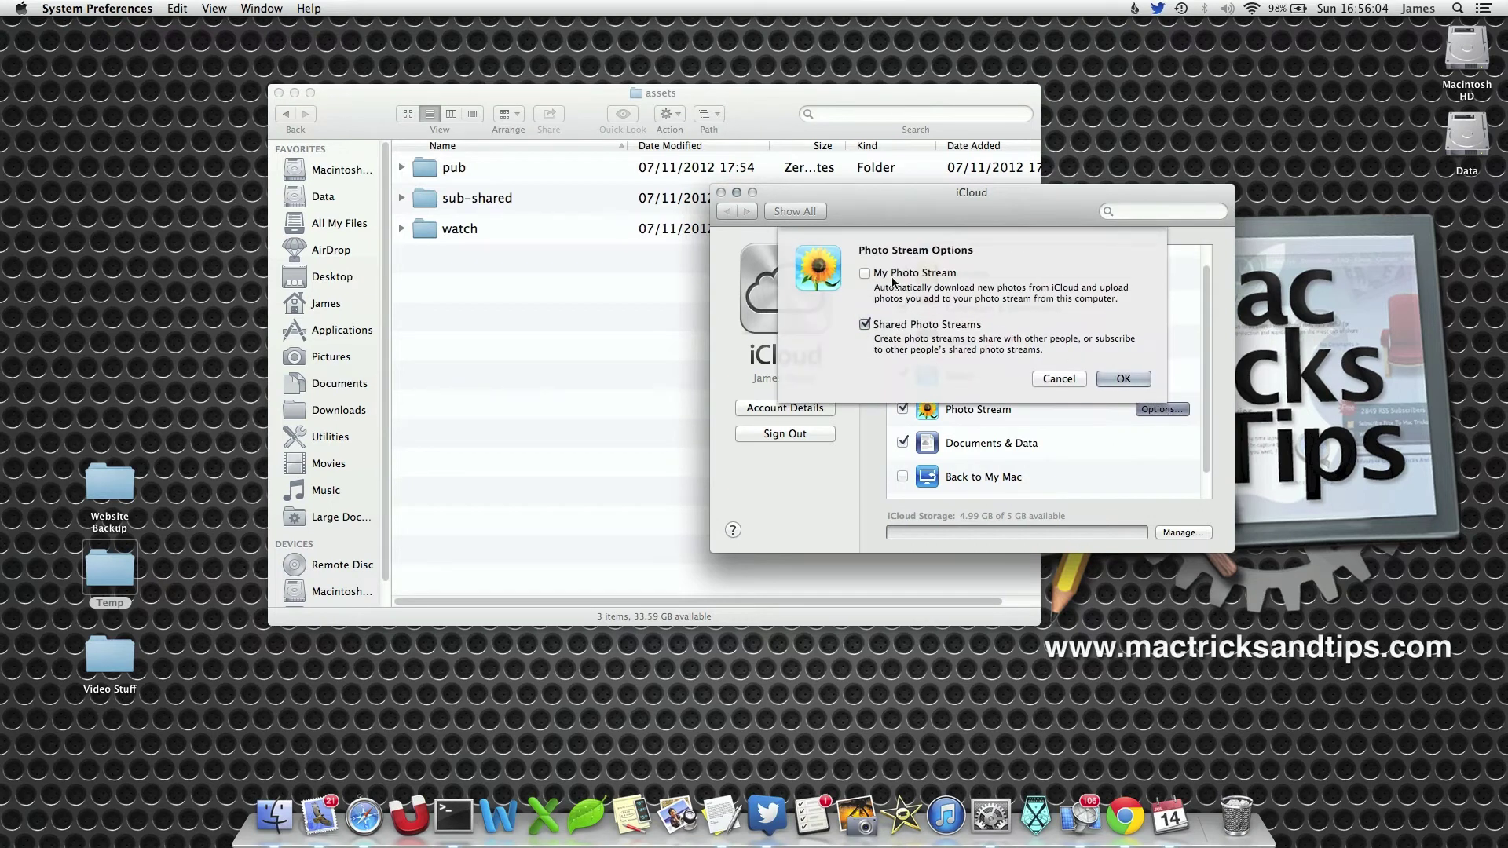
pyautogui.click(864, 273)
pyautogui.click(865, 274)
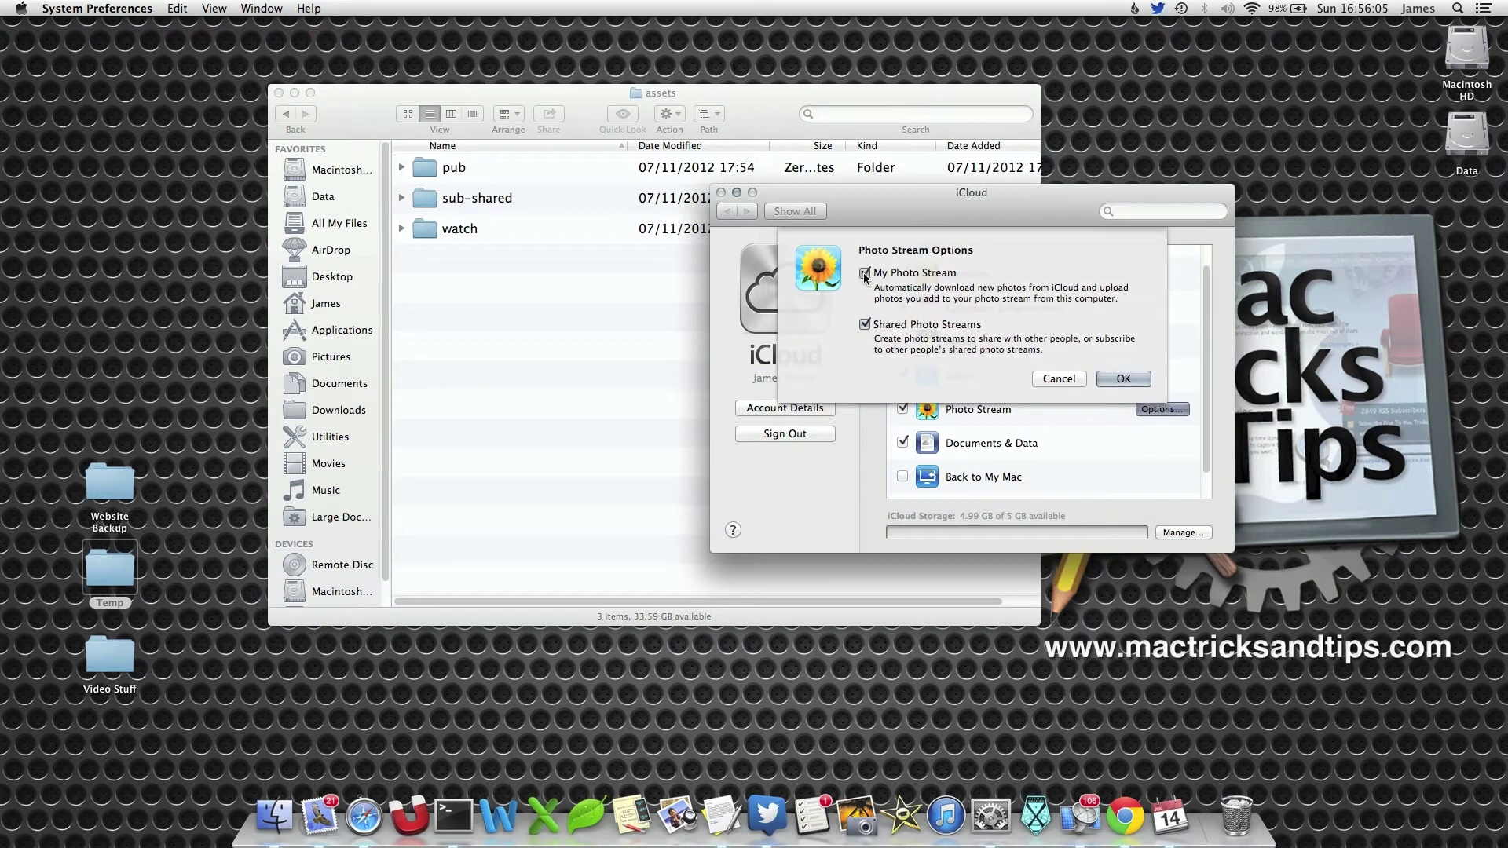
pyautogui.click(1123, 378)
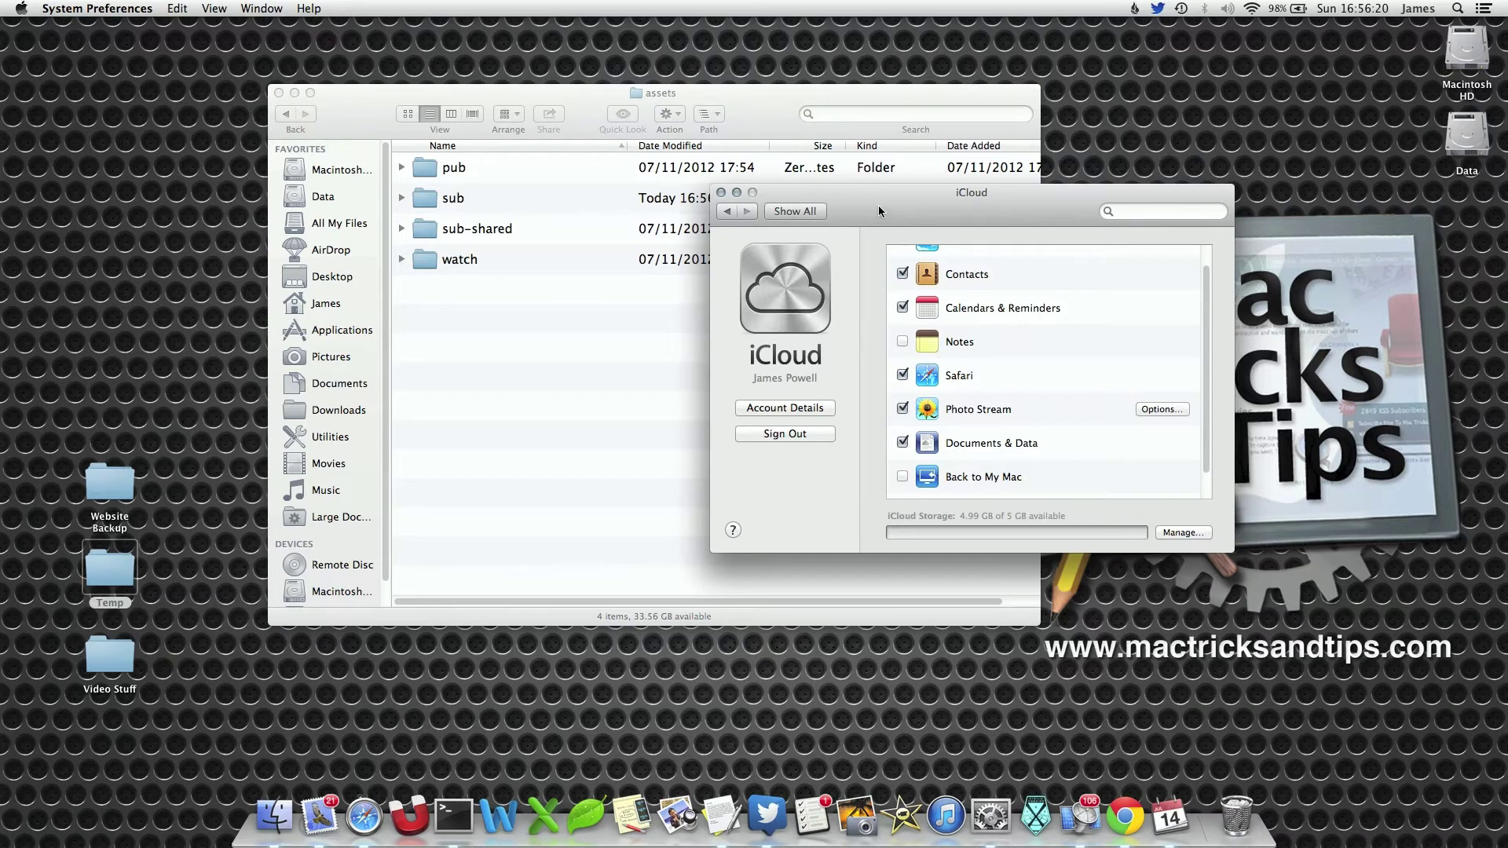
# Open the first cache folder in the new sub folder and Quick Look IMG_0135.PNG.
pyautogui.moveTo(878, 204); pyautogui.dragTo(941, 326)
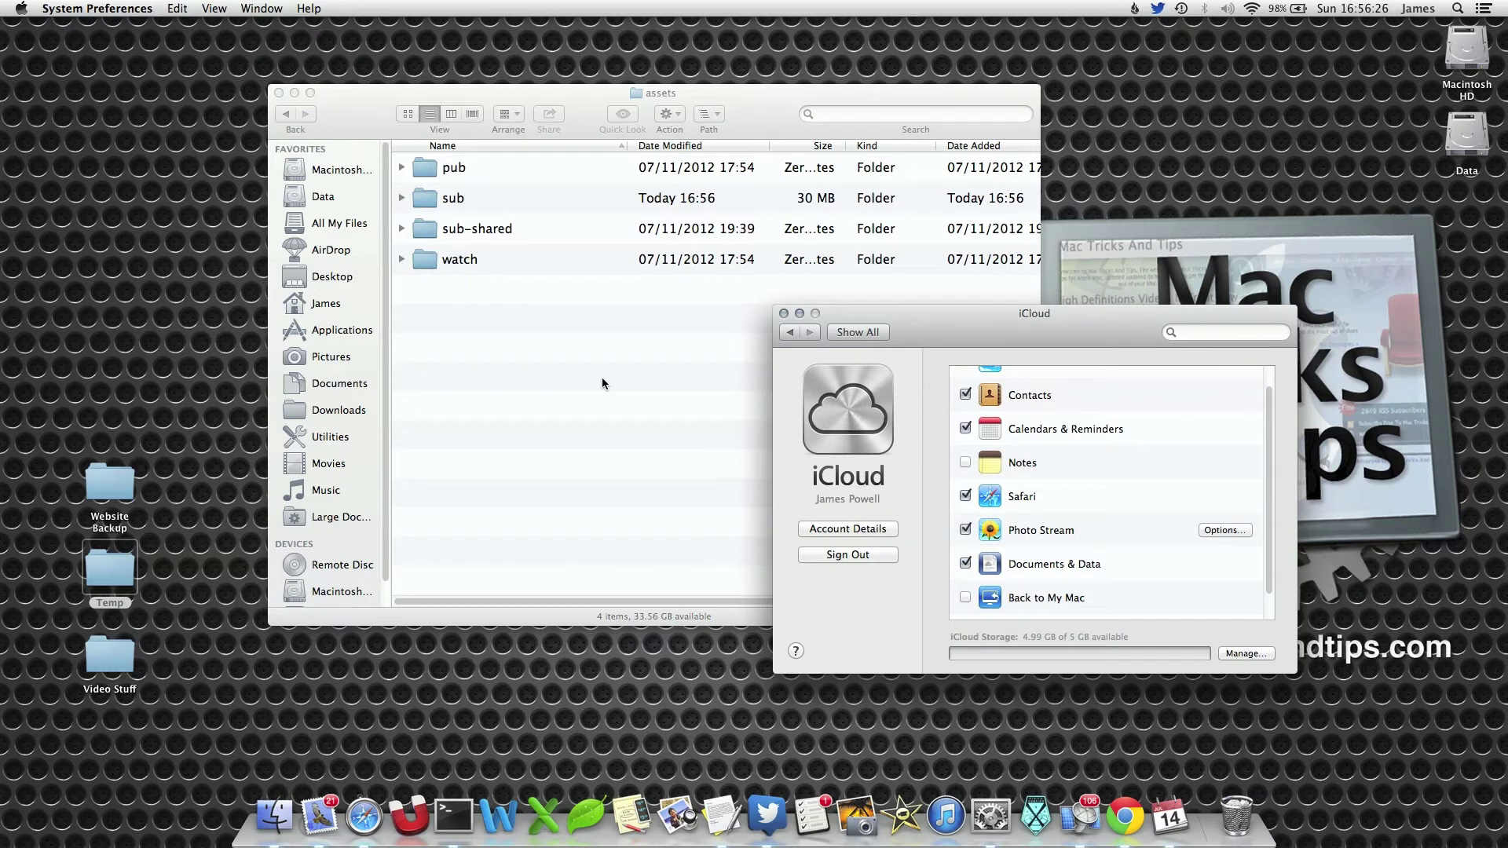
pyautogui.click(480, 393)
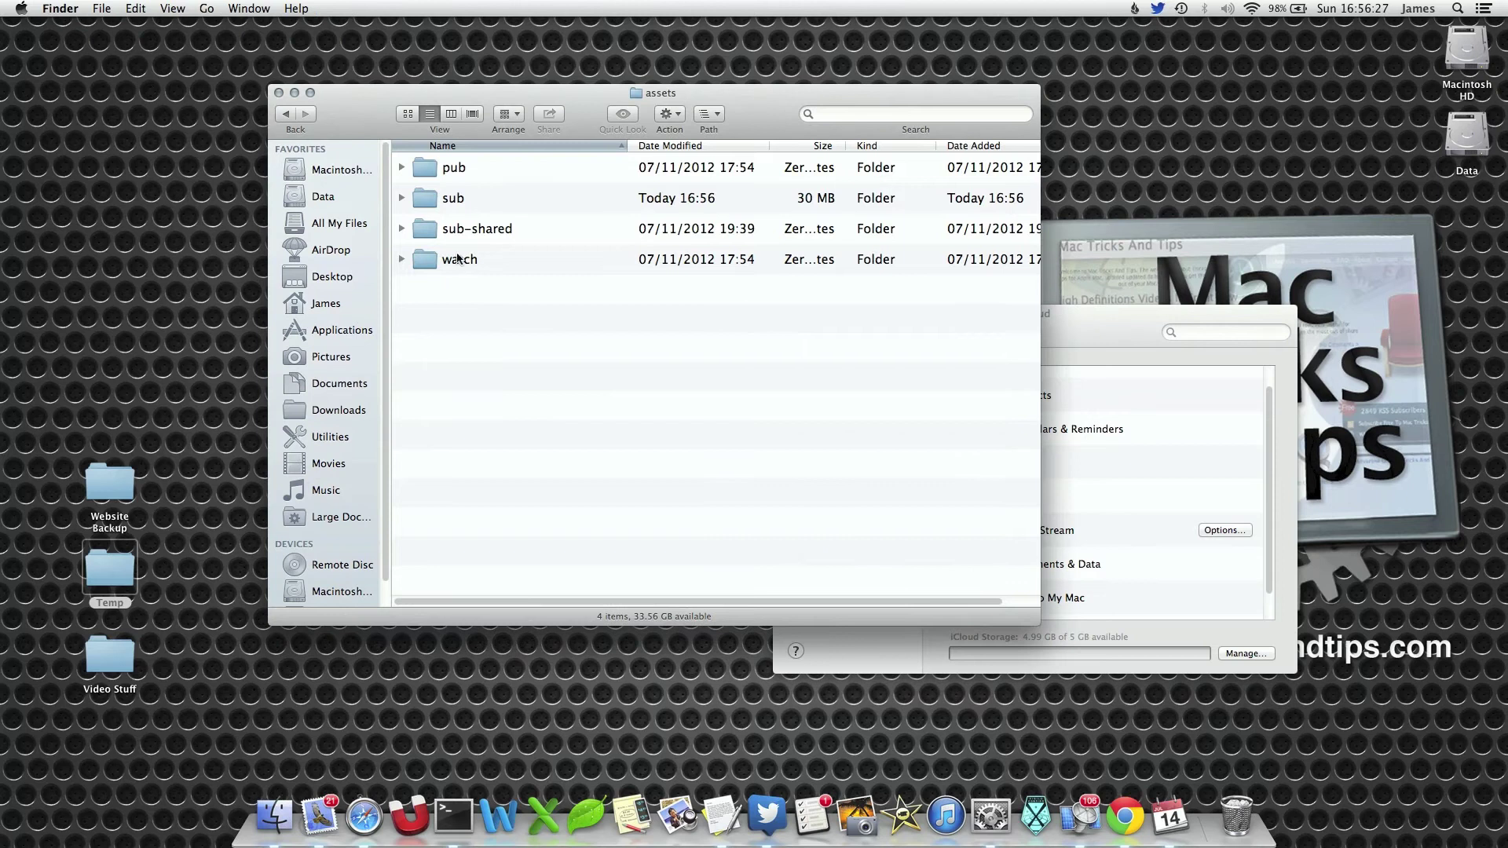
pyautogui.doubleClick(445, 205)
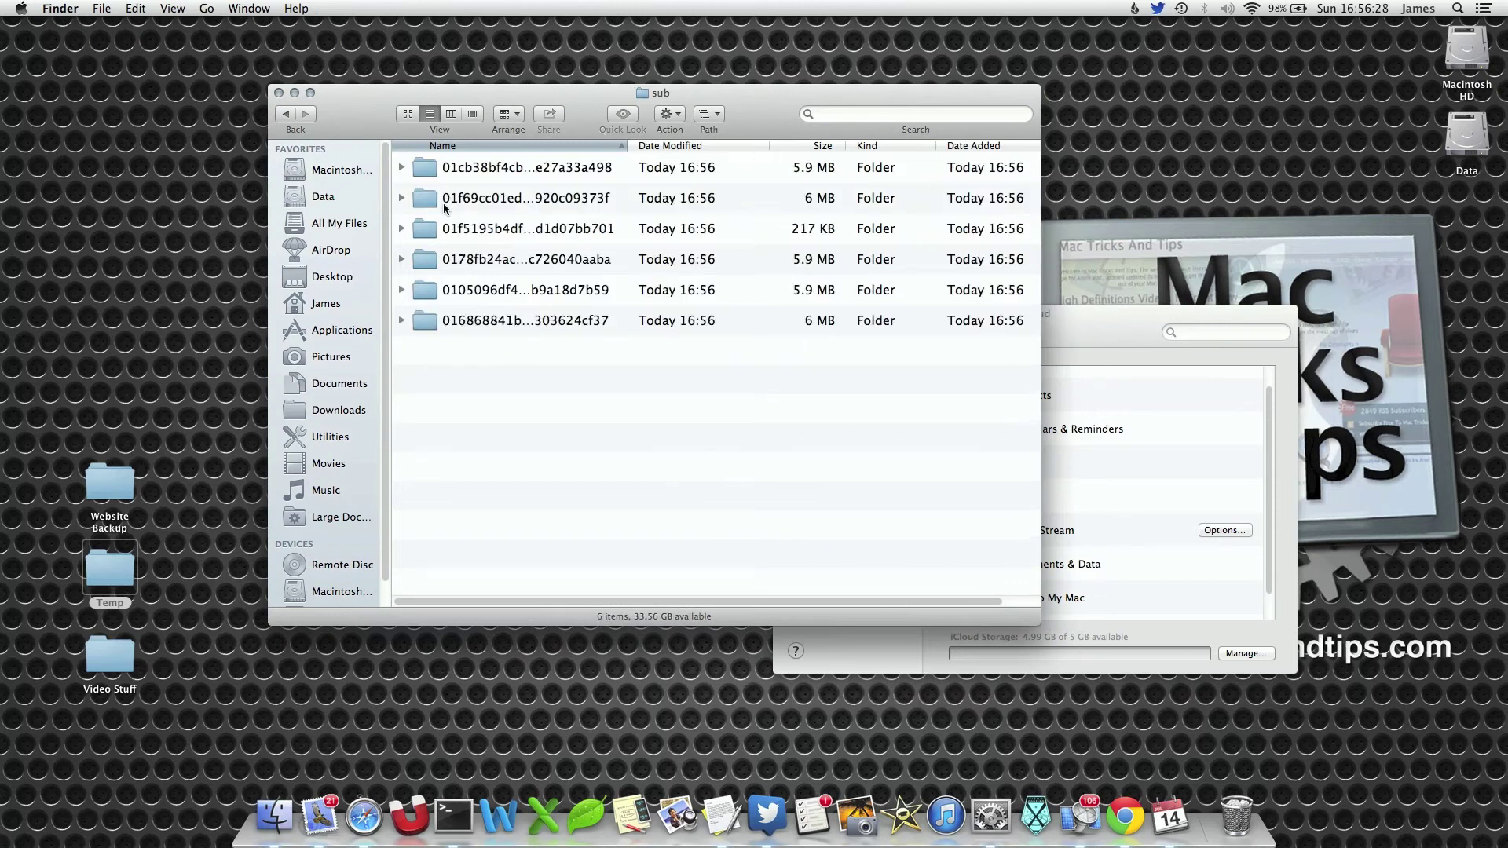
pyautogui.doubleClick(505, 179)
pyautogui.moveTo(498, 174); pyautogui.dragTo(488, 168)
pyautogui.press('space')
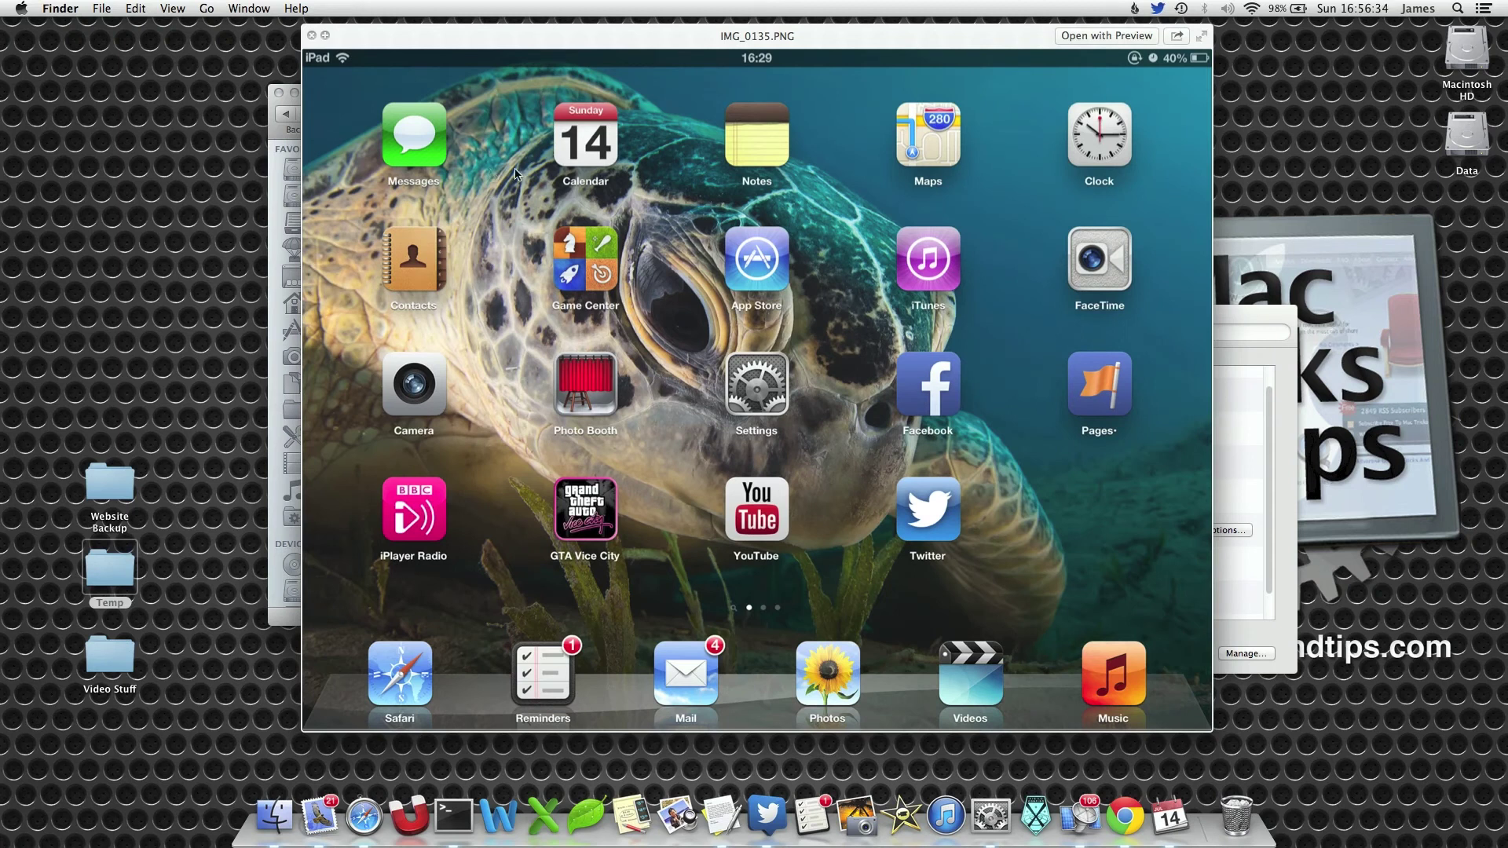
pyautogui.press('space')
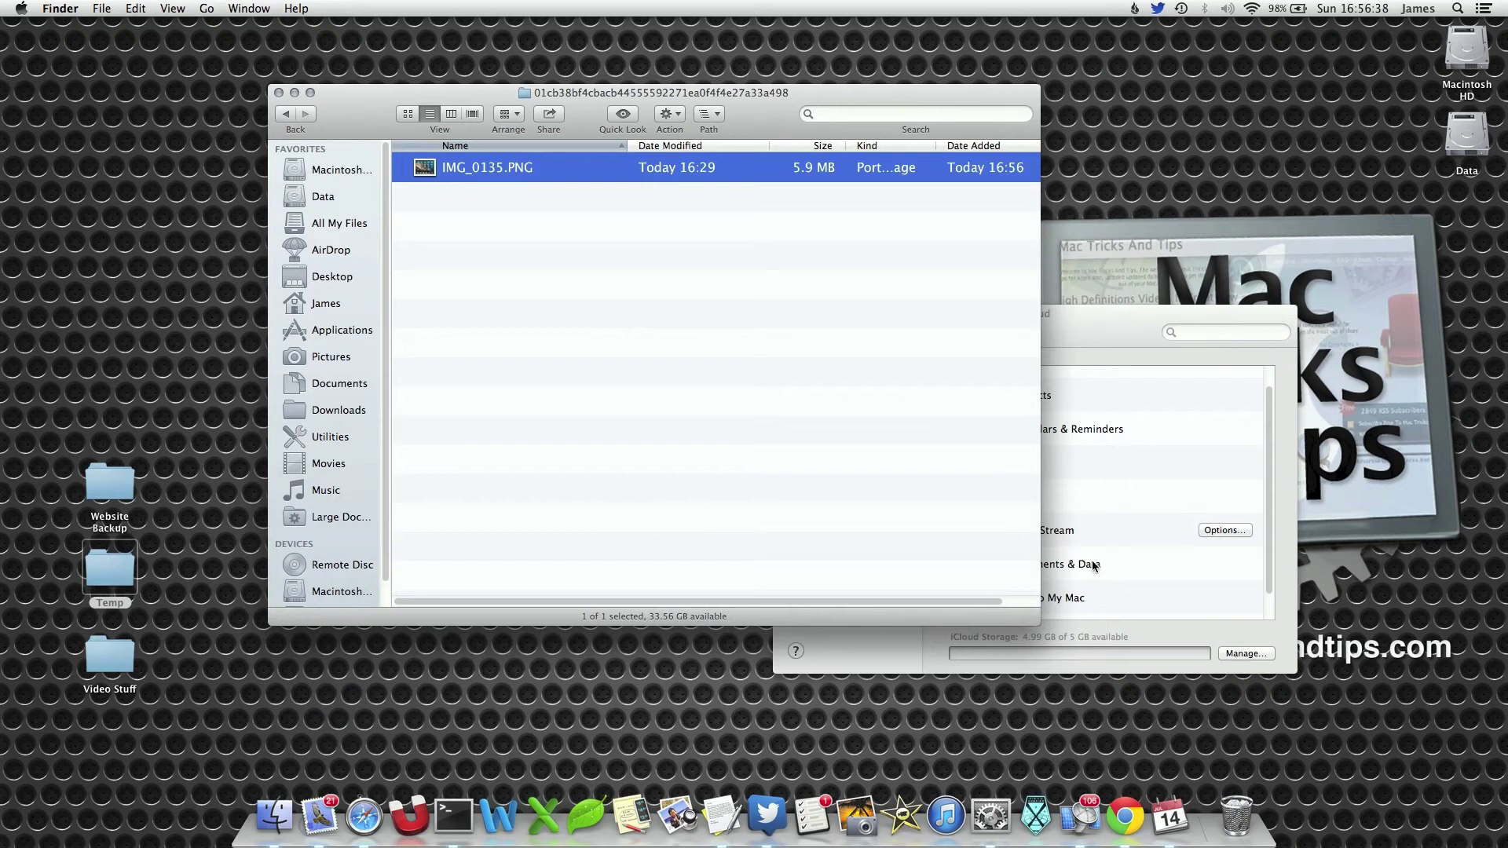
pyautogui.click(857, 809)
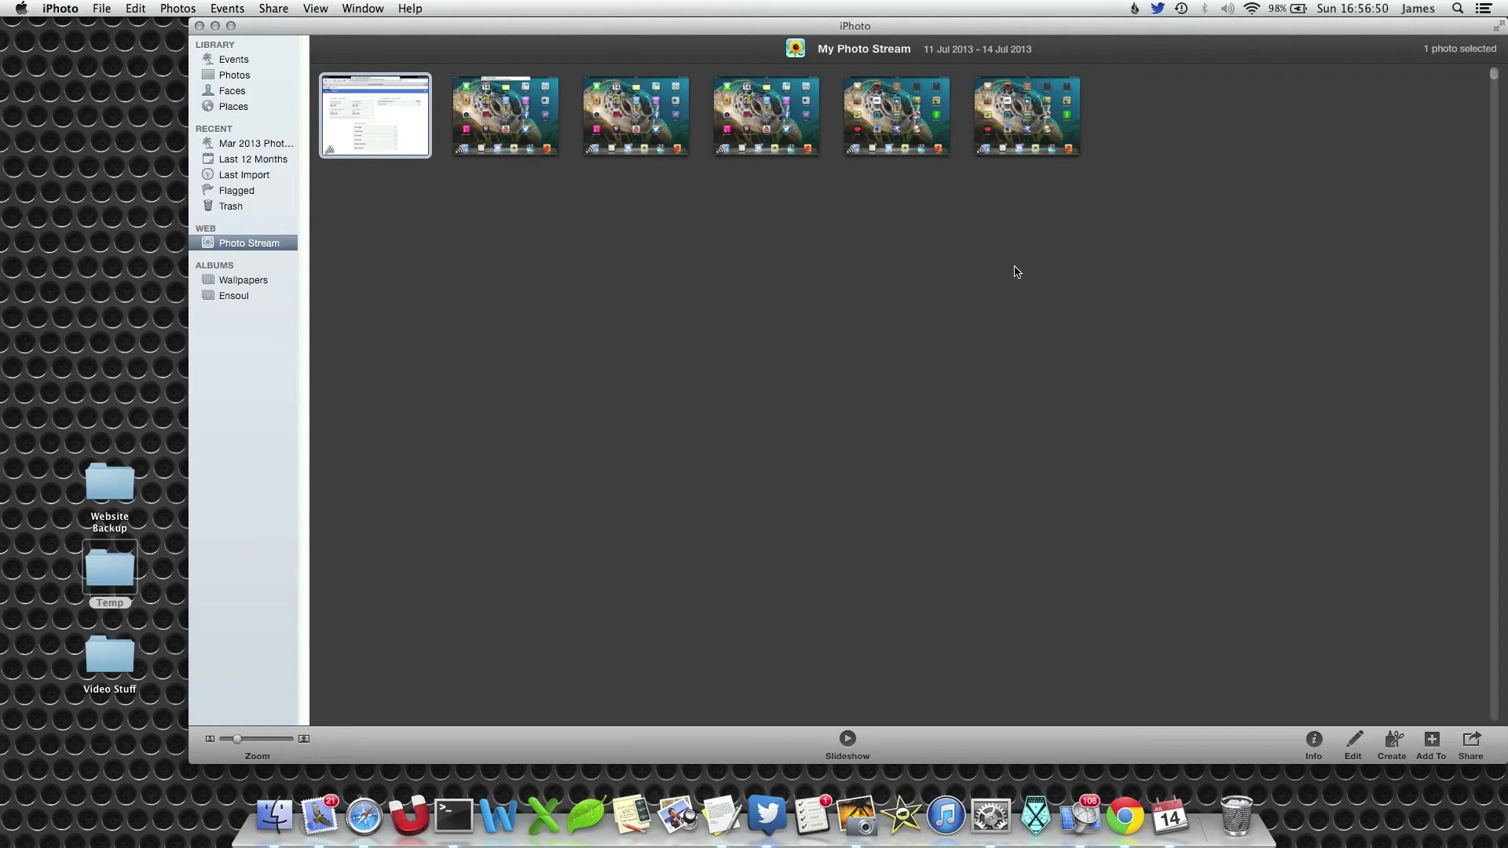
pyautogui.press('super+q')
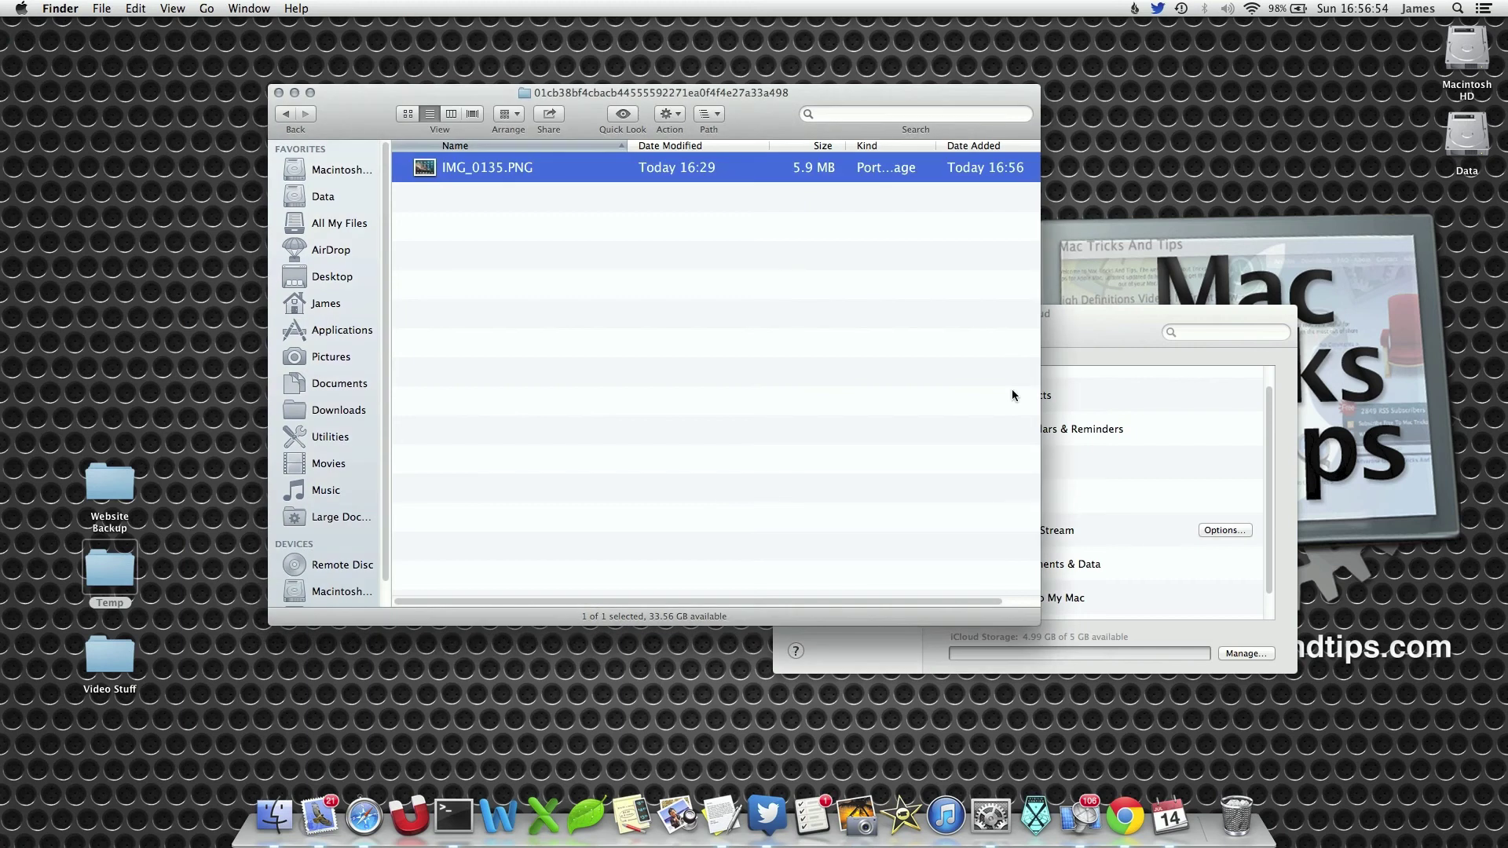
# Go back to assets, check its size in Get Info, then return to the iCloud pane.
pyautogui.click(284, 114)
pyautogui.click(284, 114)
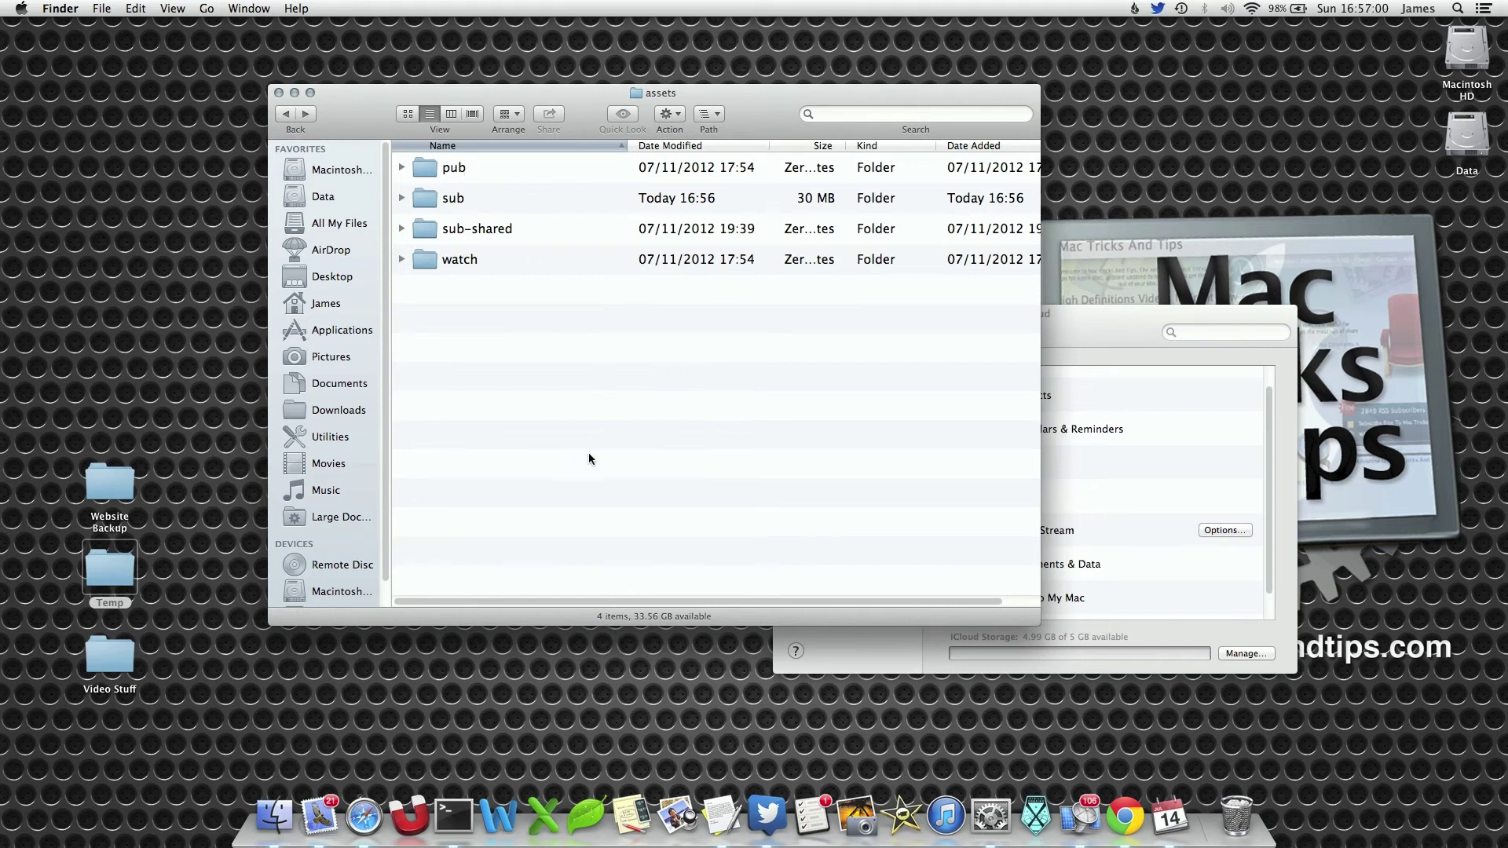
pyautogui.press('super+i')
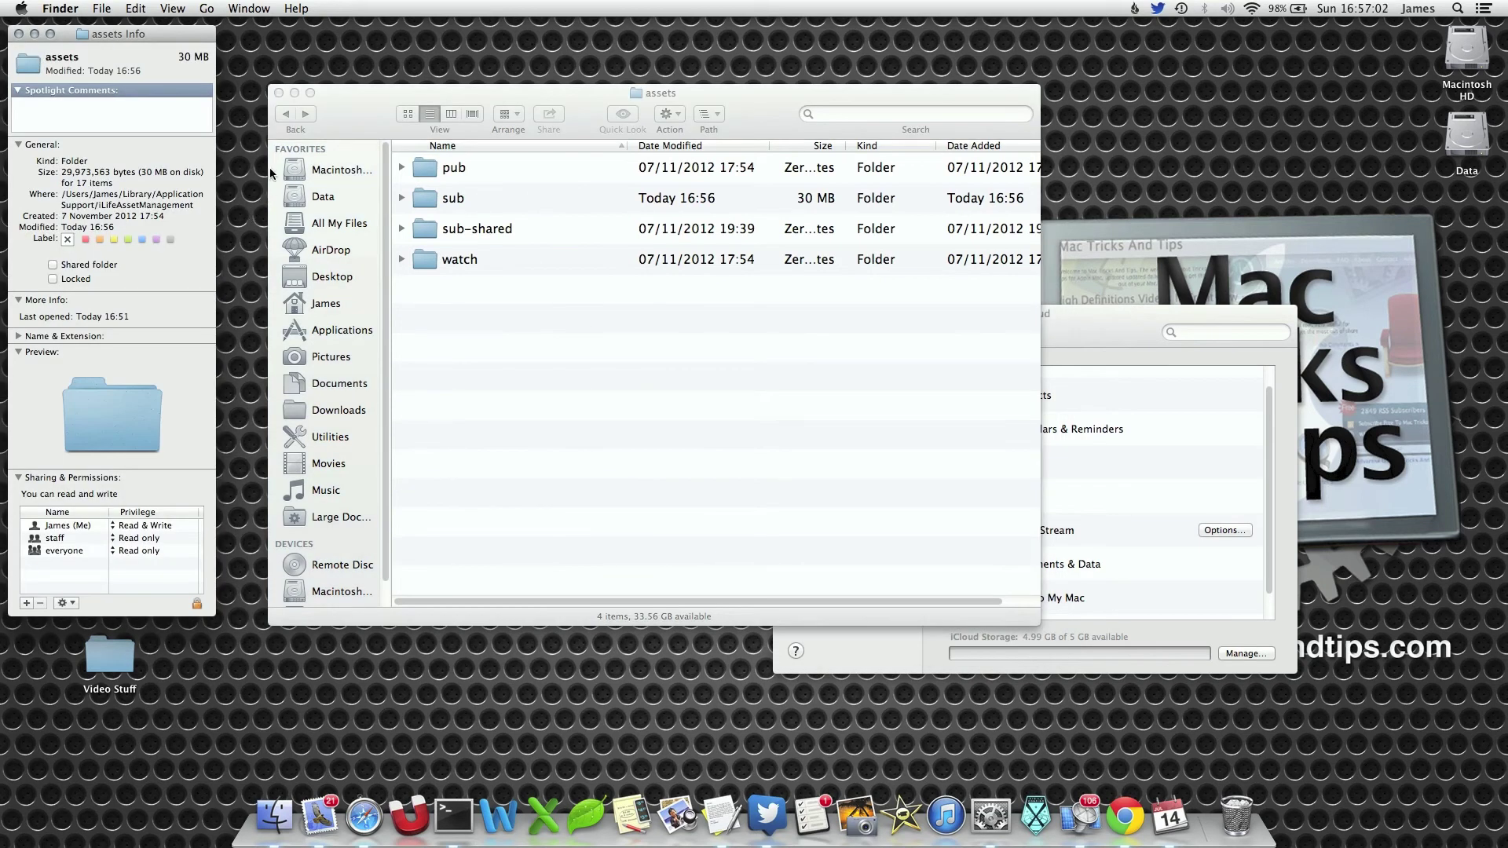
pyautogui.click(19, 33)
pyautogui.click(1097, 330)
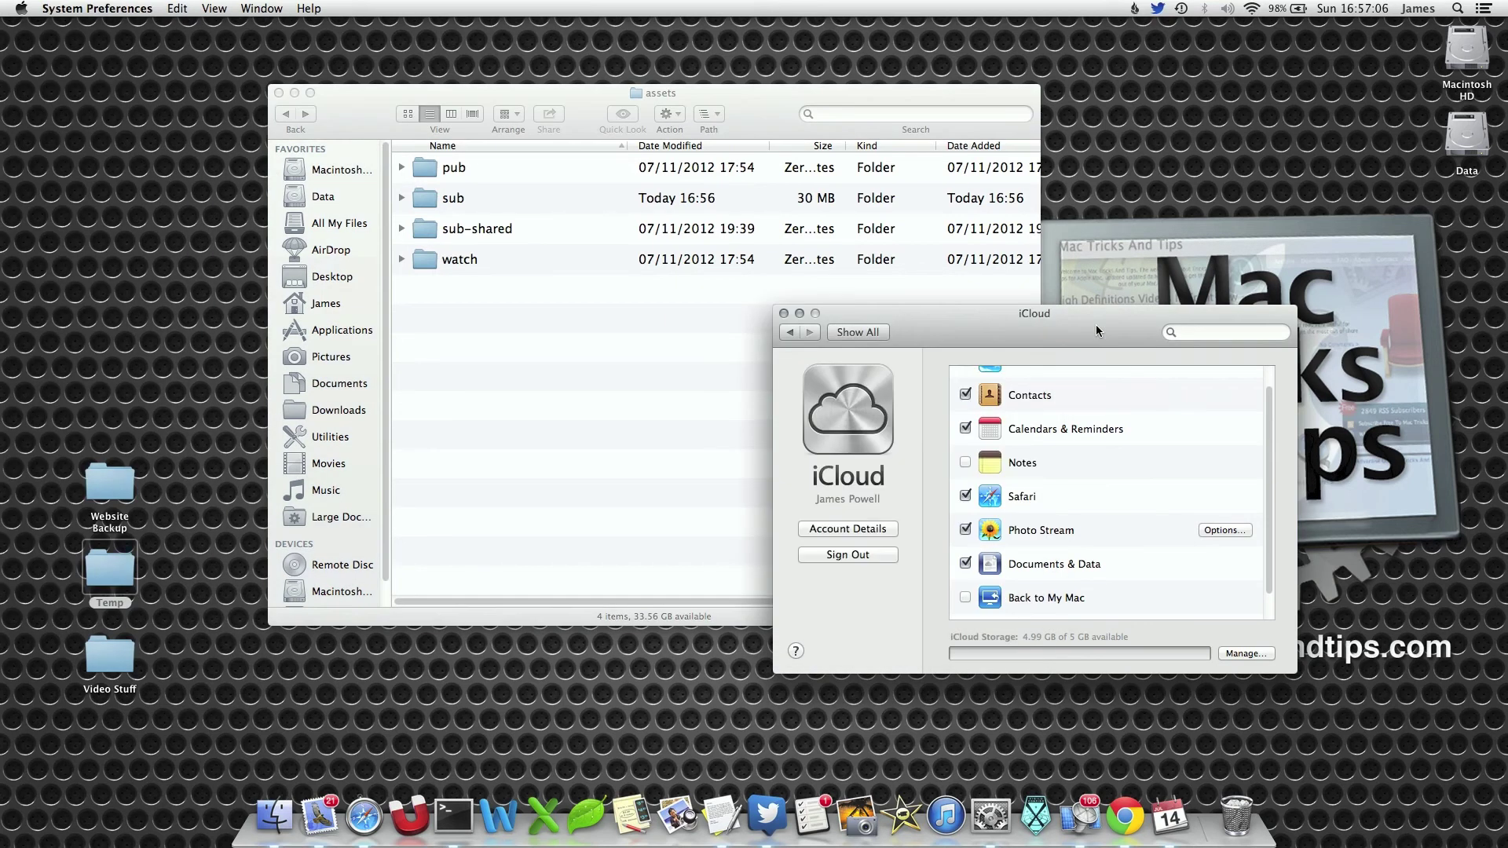